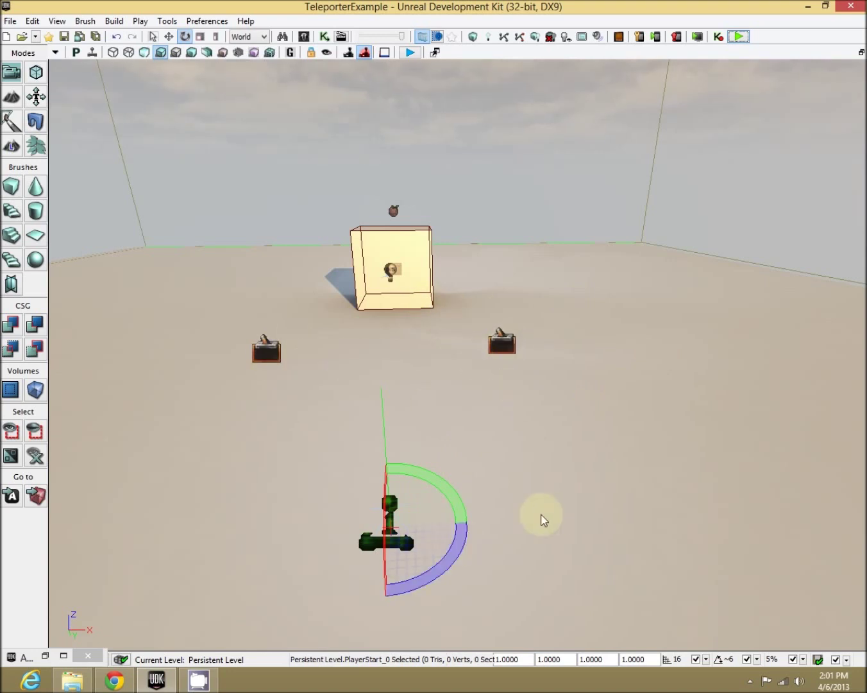
Step: Play the level in the editor preview and walk into both triggers to test the two teleporters, then exit the preview
left_click(740, 37)
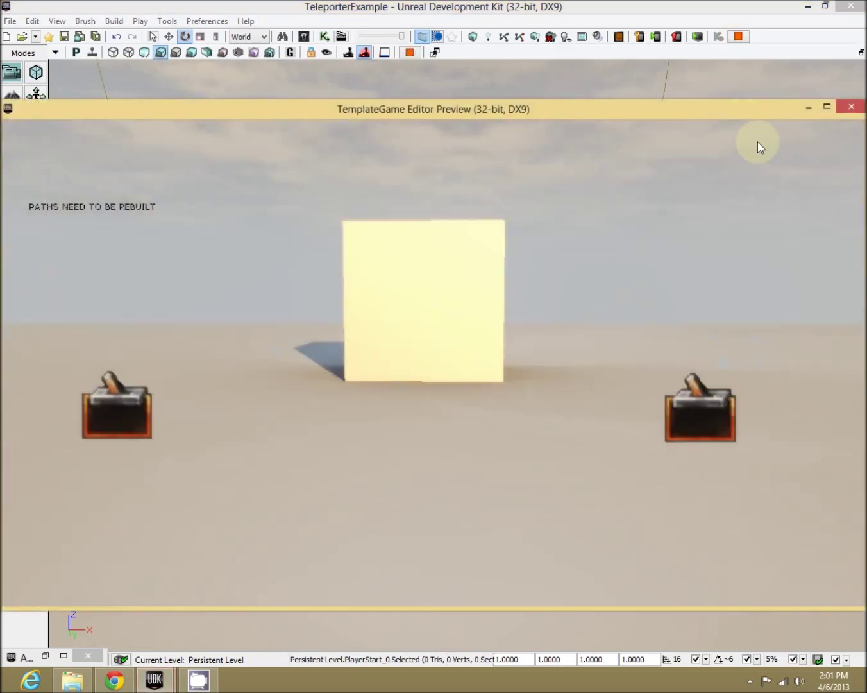
key("w")
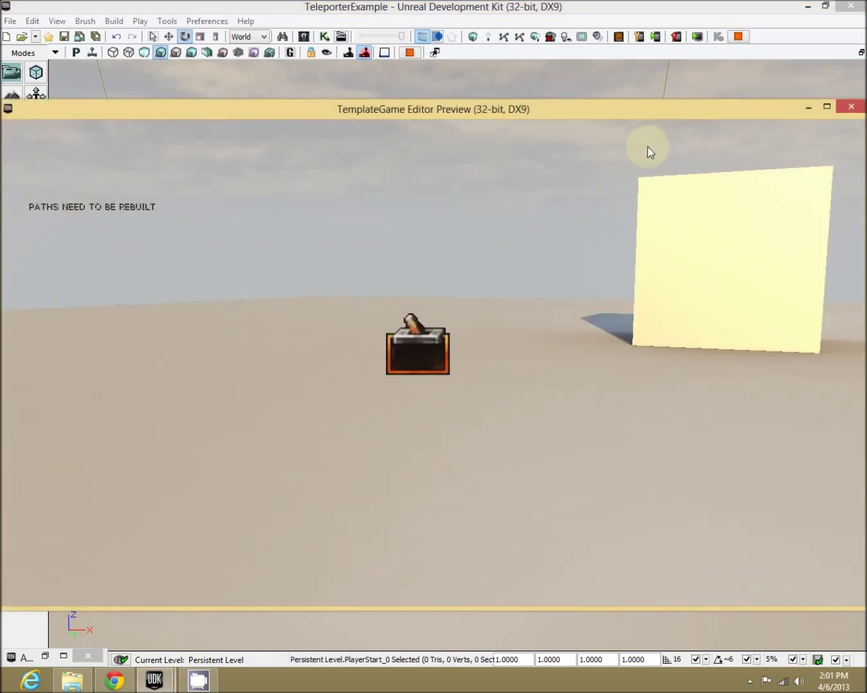
key("w")
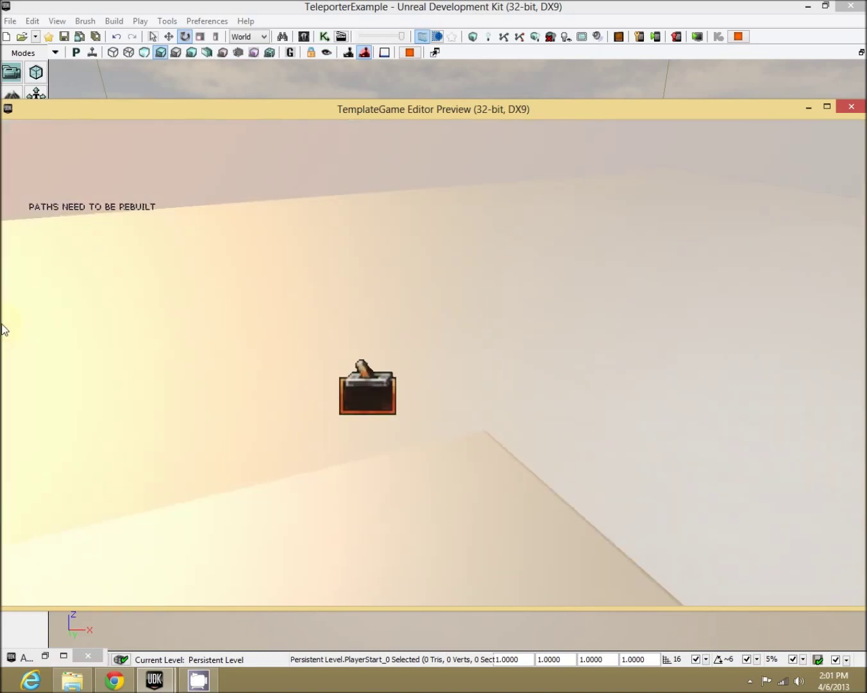
key("w")
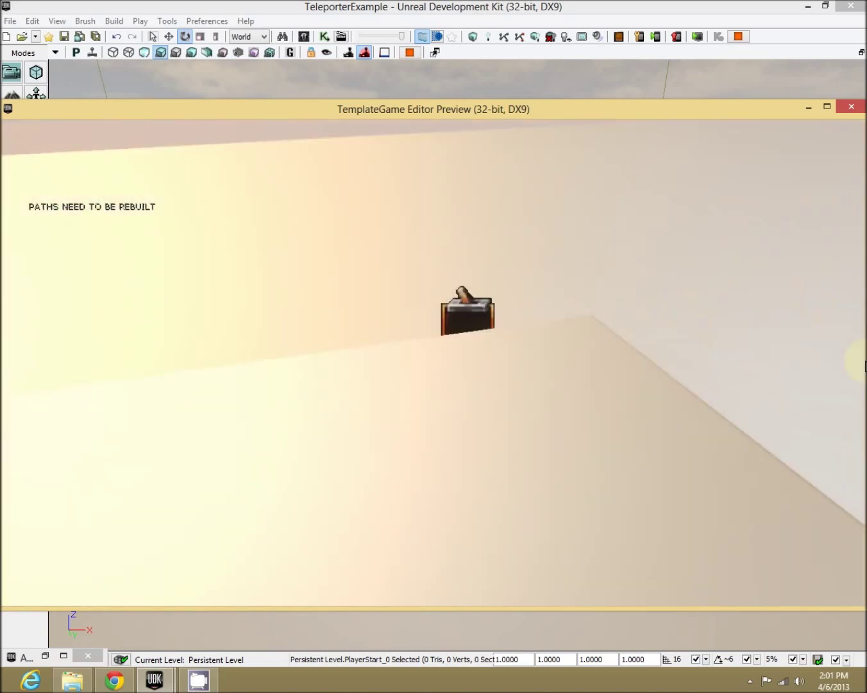
key("w")
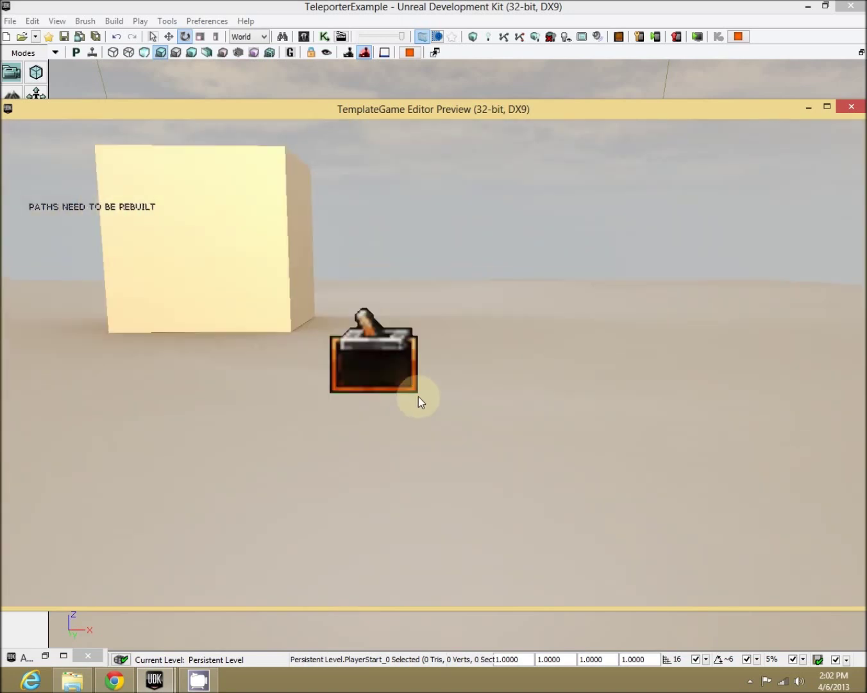
key("w")
key("w")
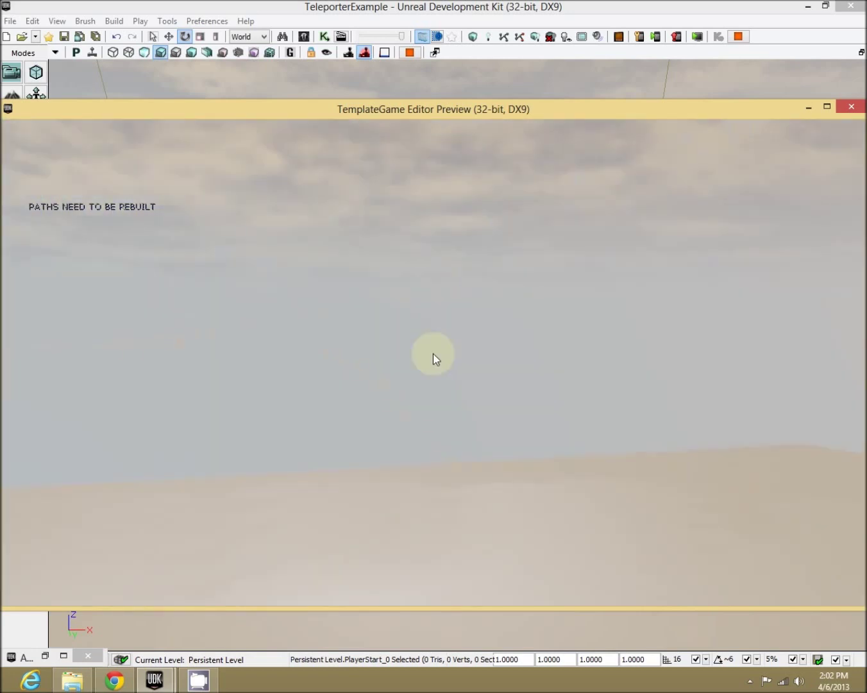
key("w")
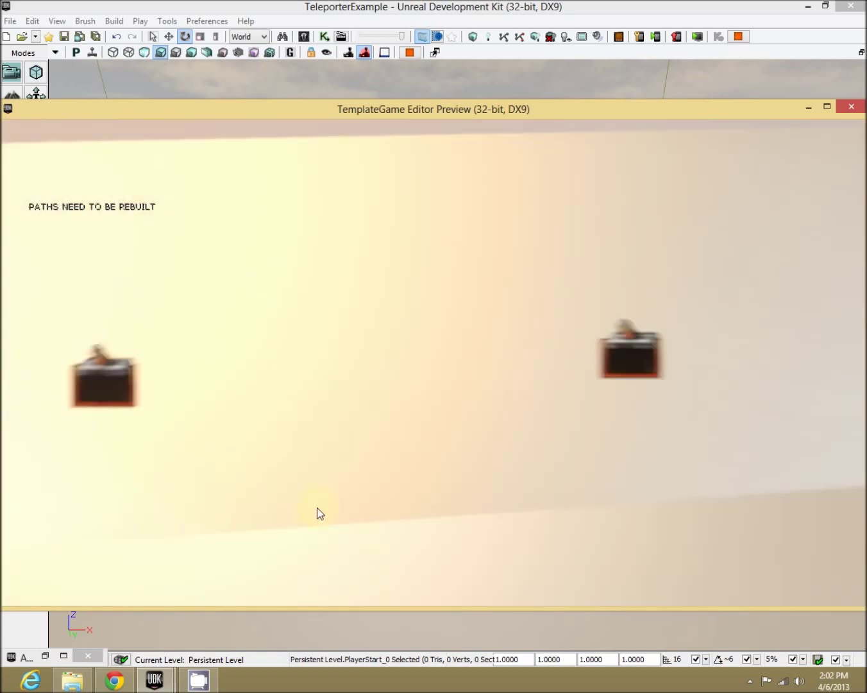
key("w")
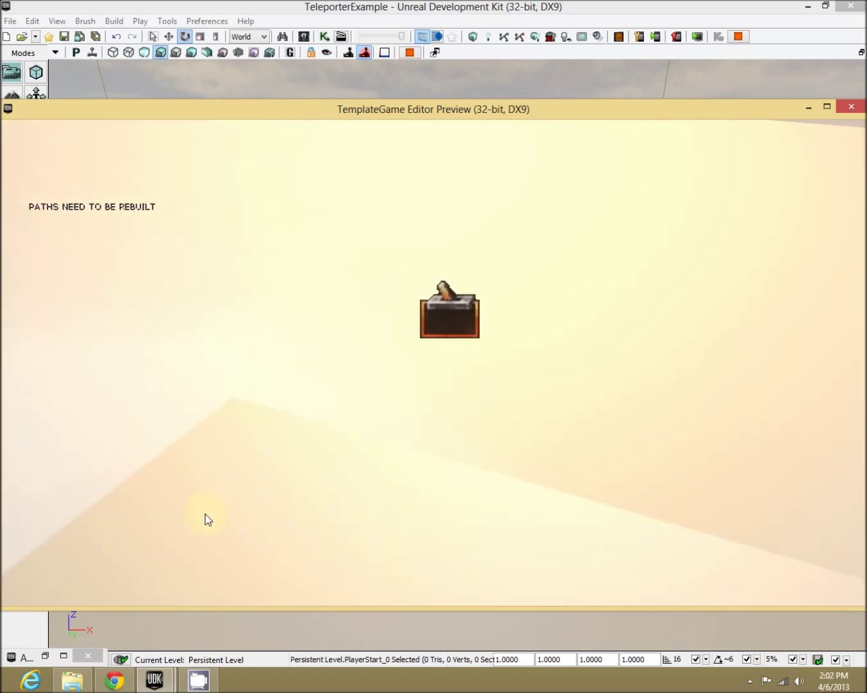
key("w")
key("w")
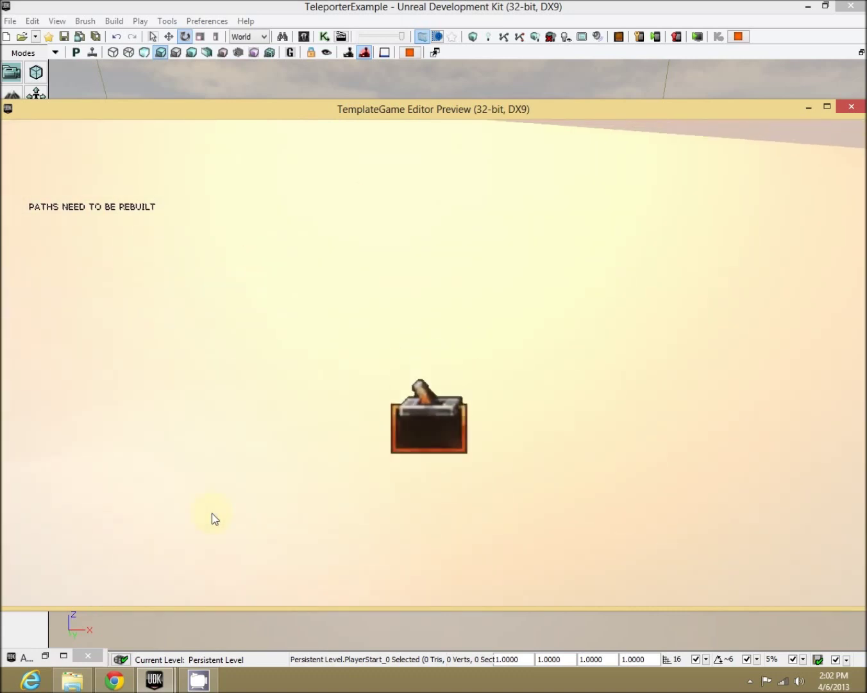
key("w")
key("w")
key("w")
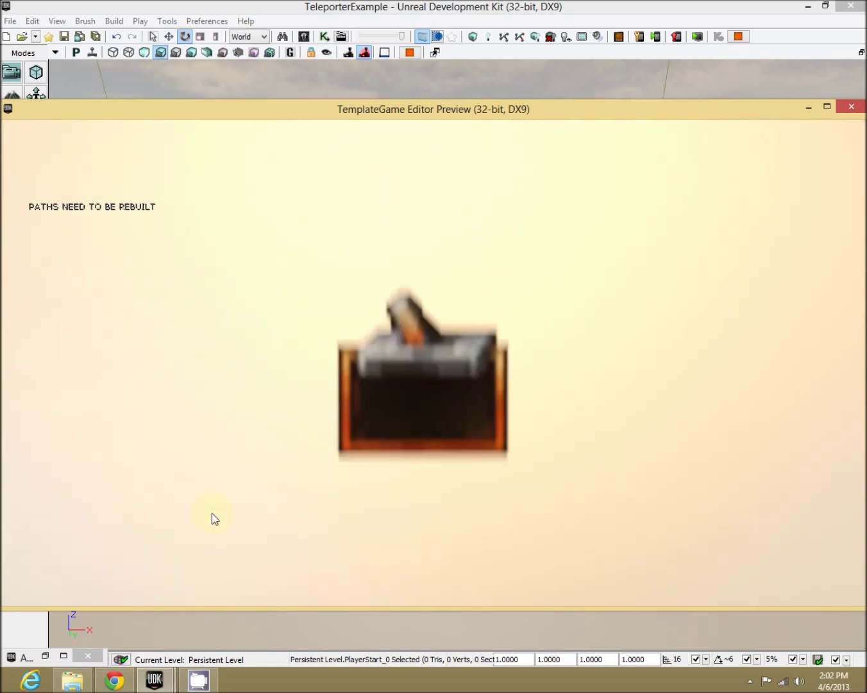
key("w")
key("w")
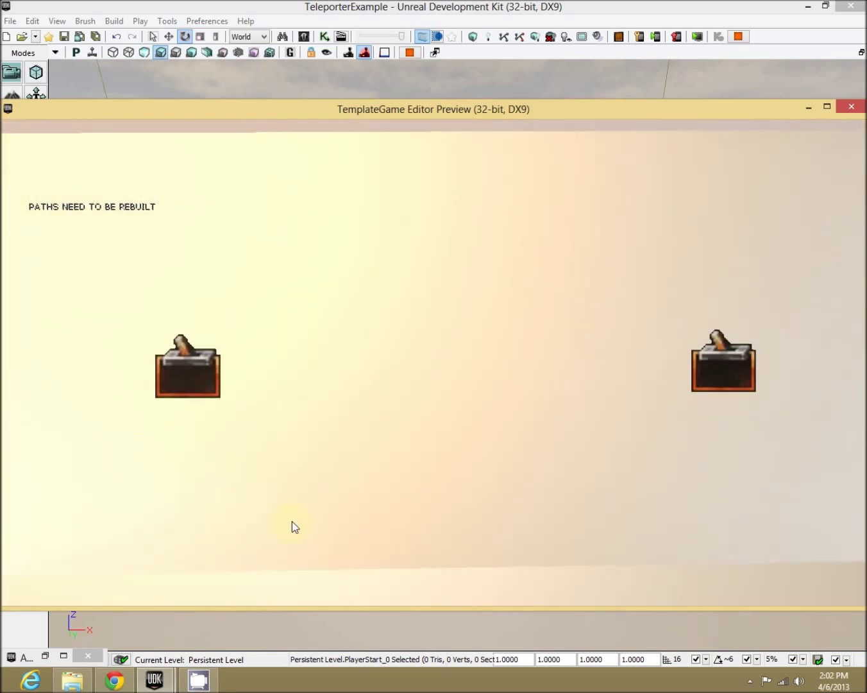
key("Escape")
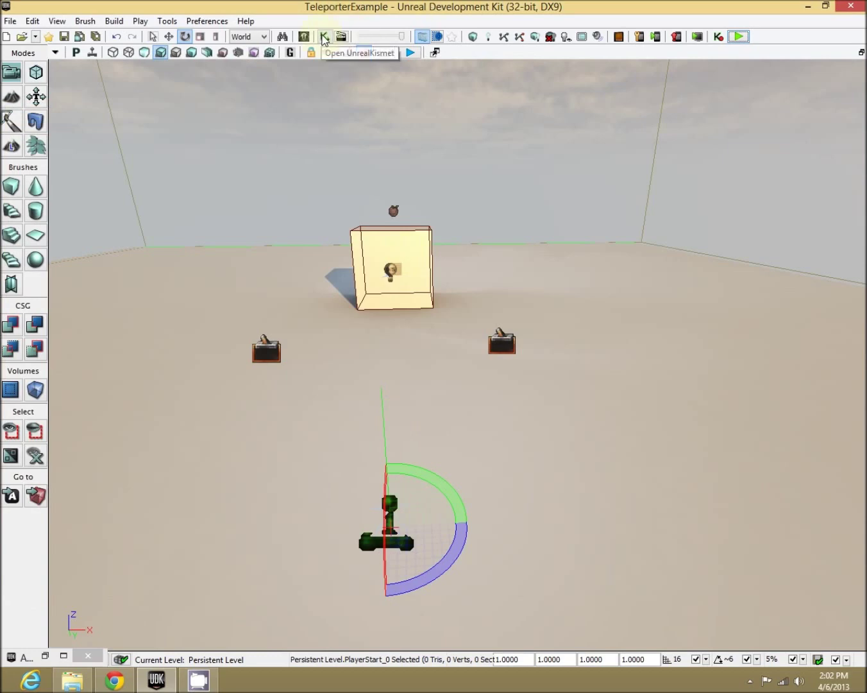
Step: Open Kismet and examine the Teleport action with its Touch event, instigator target and path node destination
left_click(324, 36)
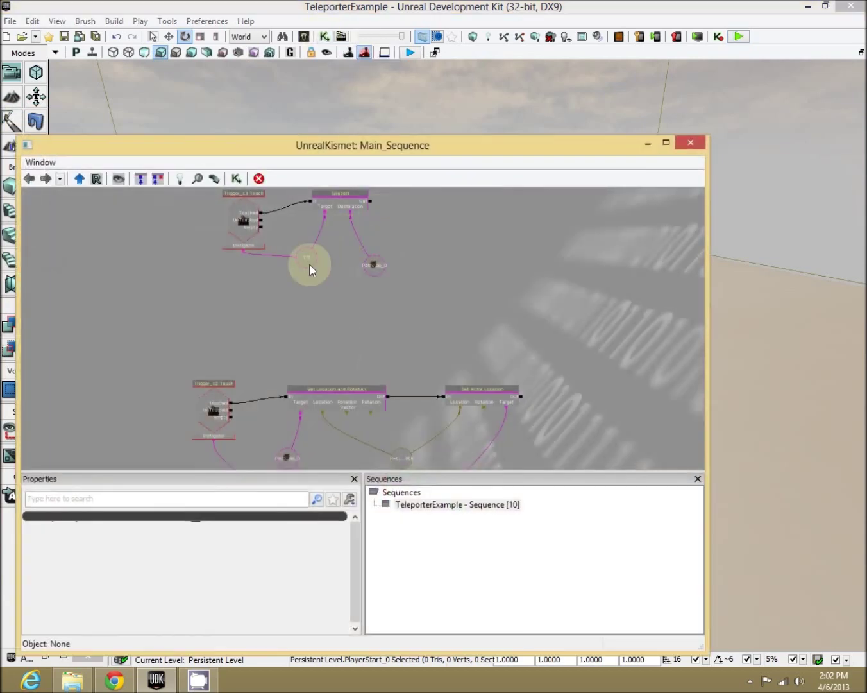
left_click_drag(309, 264, 310, 411)
scroll(287, 401, "up", 4)
left_click(403, 281)
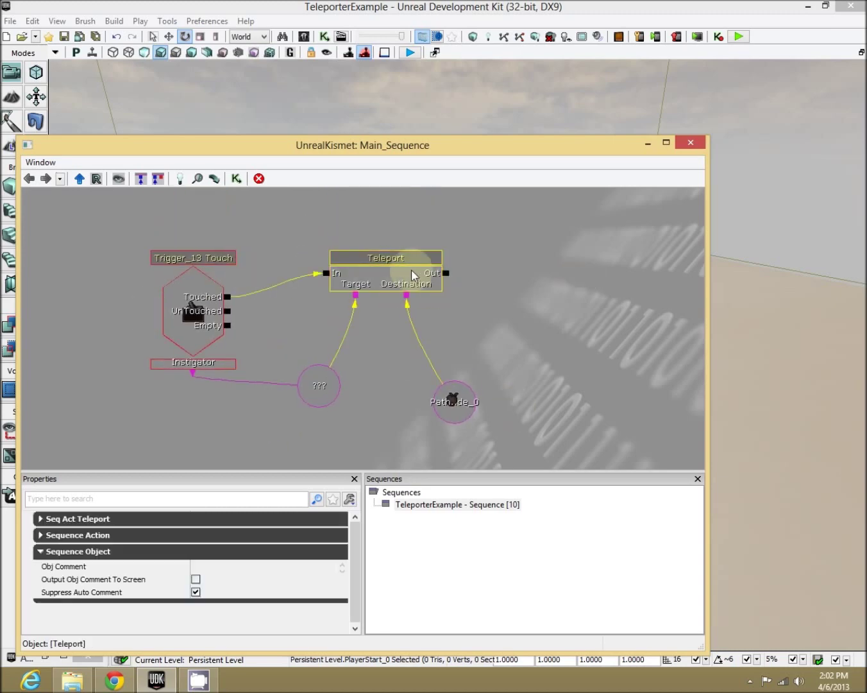
Step: Examine the Get Location and Rotation and Set Actor Location setup with its path node and vector variable, then close Kismet
scroll(395, 374, "down", 8)
left_click_drag(396, 375, 340, 195)
scroll(378, 258, "up", 6)
scroll(378, 255, "up", 2)
left_click_drag(565, 271, 512, 245)
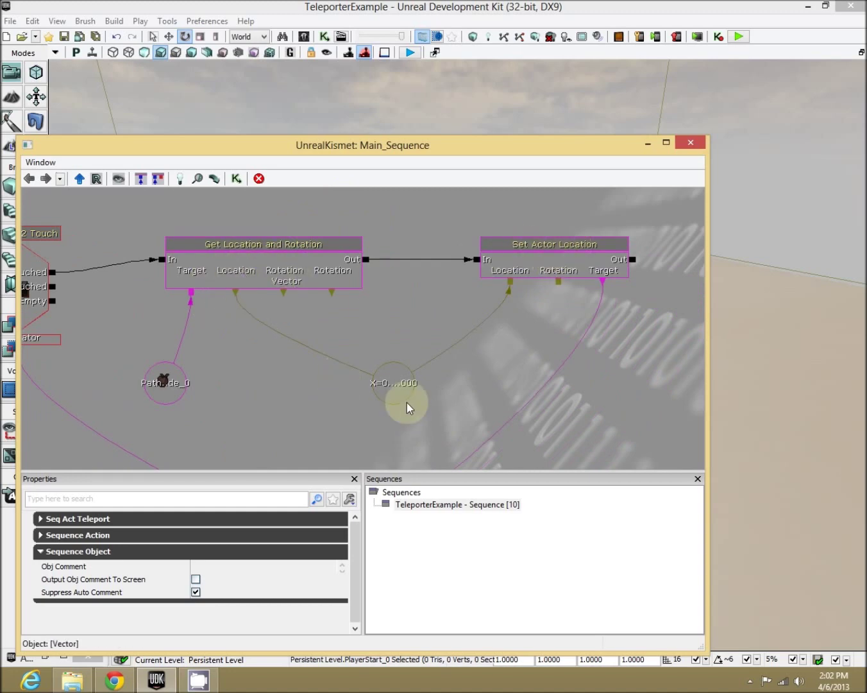
left_click(178, 388)
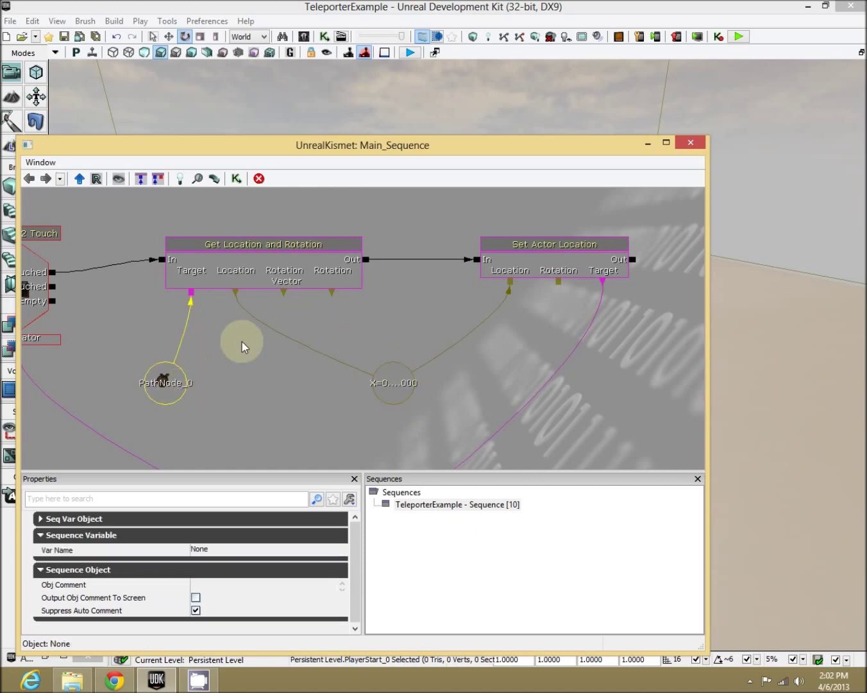
left_click_drag(242, 341, 270, 425)
left_click(692, 143)
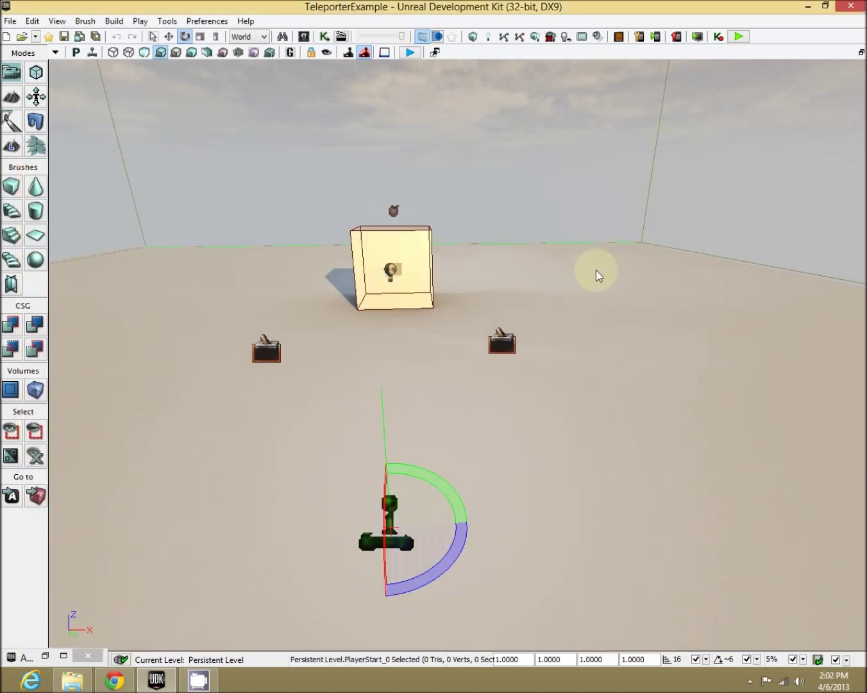
Step: Add a PathNode on the open floor near a corner of the level, away from the cube
right_click_drag(550, 331, 510, 293)
scroll(509, 293, "down", 2)
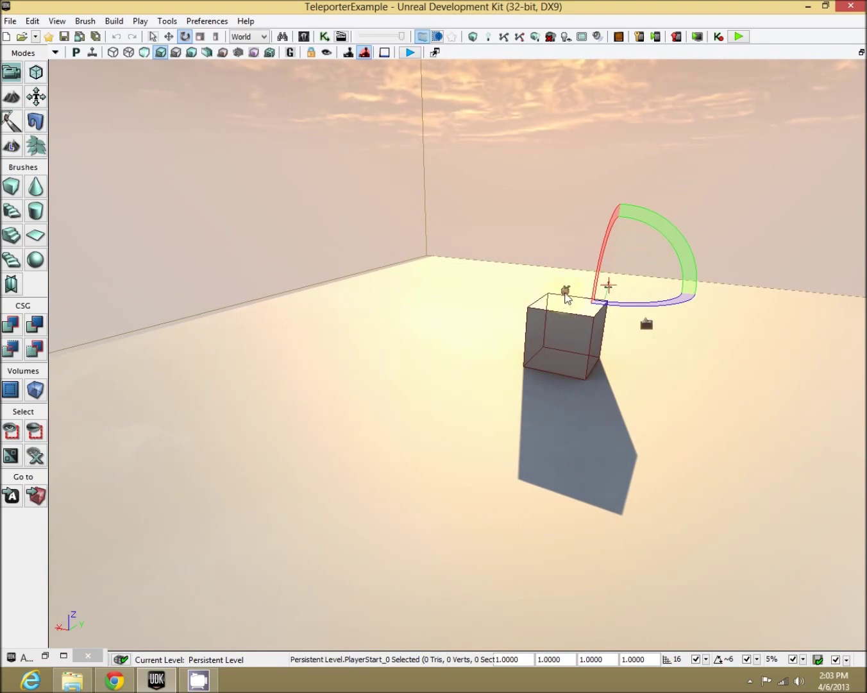
left_click(563, 299)
mouse_move(458, 360)
right_mouse_down()
mouse_move(207, 374)
mouse_move(236, 387)
mouse_move(346, 358)
mouse_move(451, 316)
mouse_move(670, 304)
mouse_move(780, 357)
mouse_move(794, 356)
mouse_move(464, 315)
mouse_move(420, 244)
mouse_move(438, 348)
mouse_move(185, 390)
mouse_move(60, 363)
mouse_move(327, 439)
mouse_move(403, 339)
right_mouse_up()
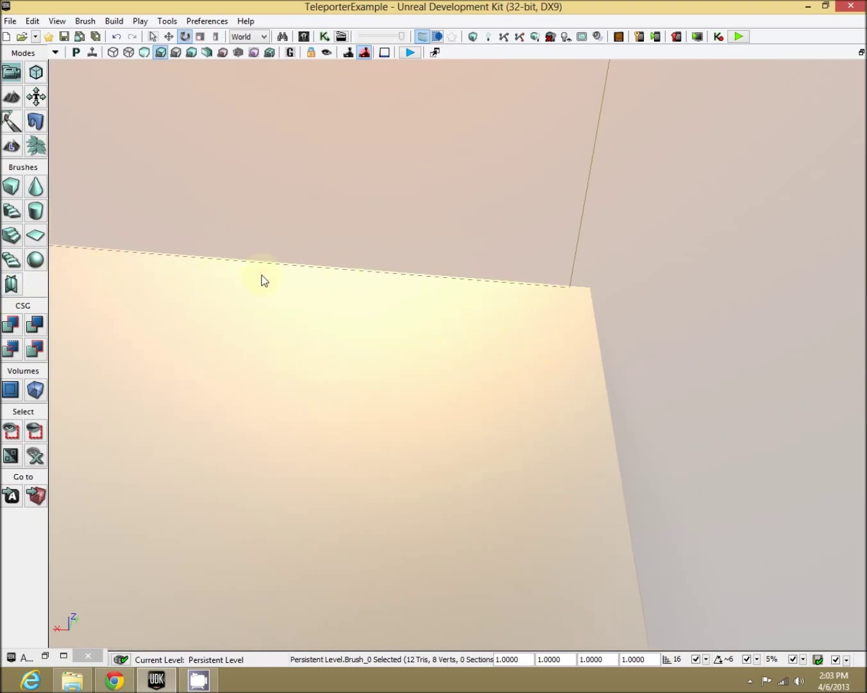
right_click(486, 348)
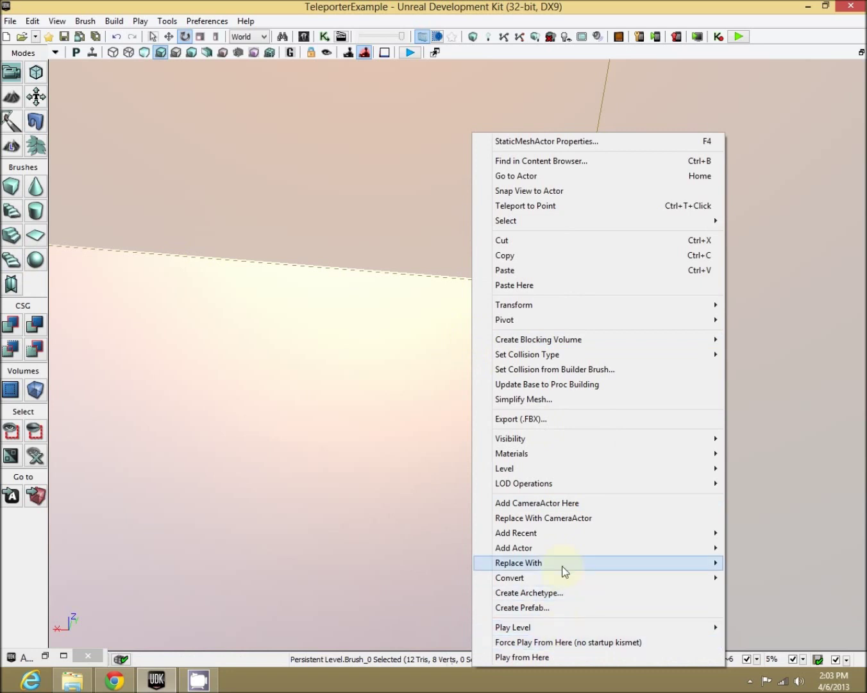
mouse_move(657, 553)
left_click(772, 607)
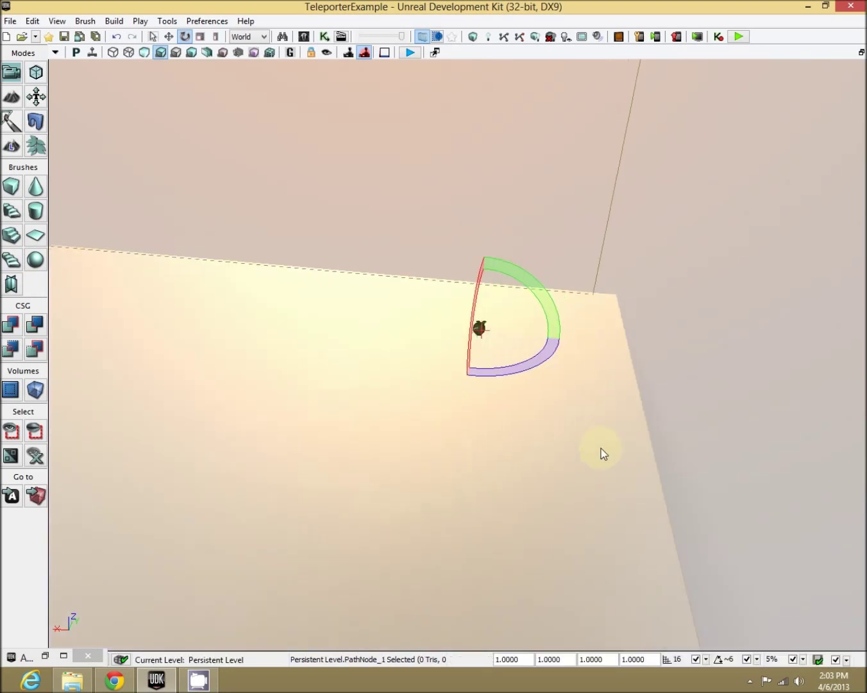
Step: Add a Trigger on the open floor away from the cube and move it along the Y axis
left_click_drag(466, 396, 380, 412)
right_click(380, 412)
mouse_move(485, 550)
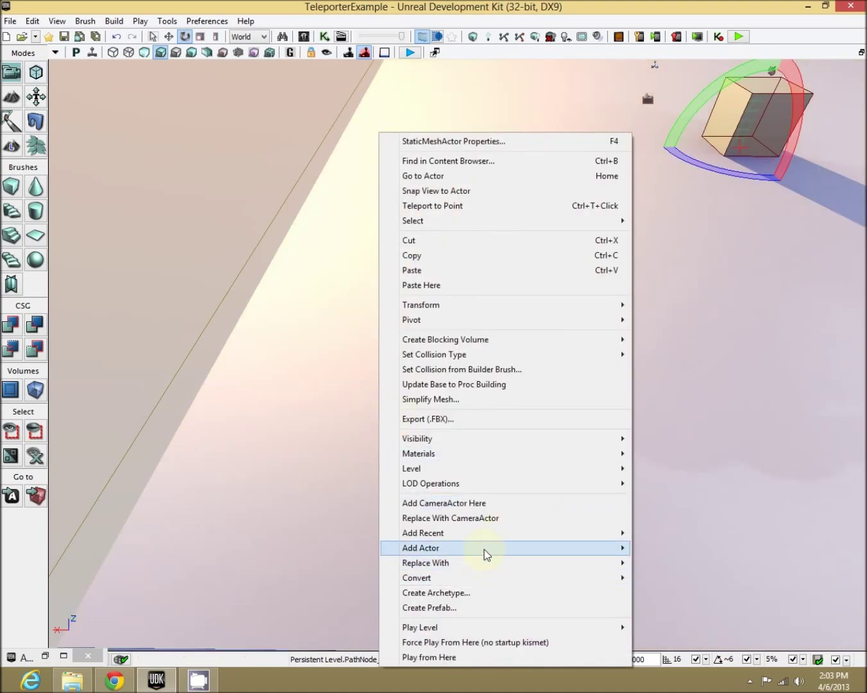
left_click(674, 638)
key("space")
left_click_drag(387, 360, 406, 262)
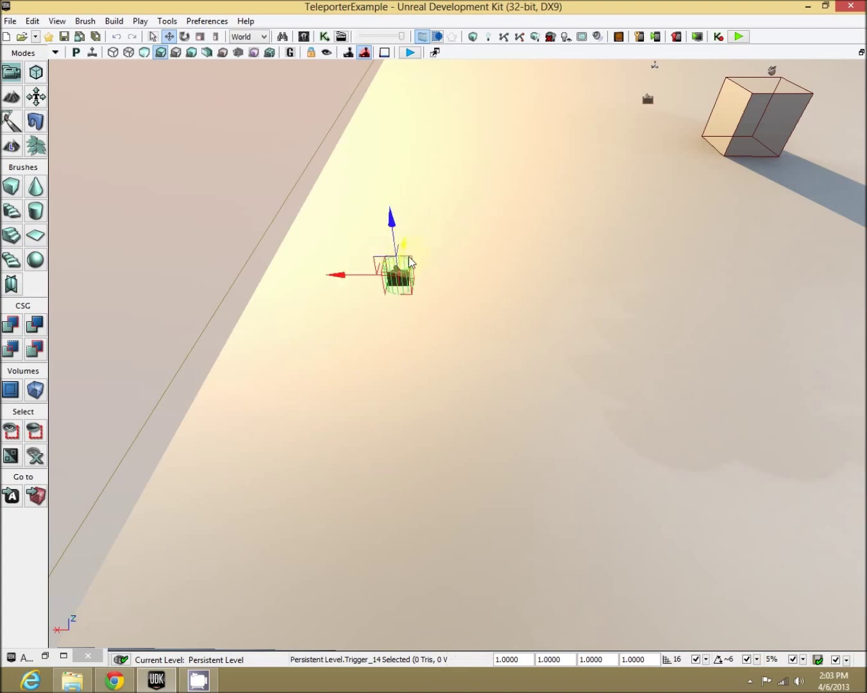
Step: Add a second Trigger on the floor well apart from the first new one and shift it along the X axis
left_click_drag(396, 309, 476, 471)
right_click(620, 129)
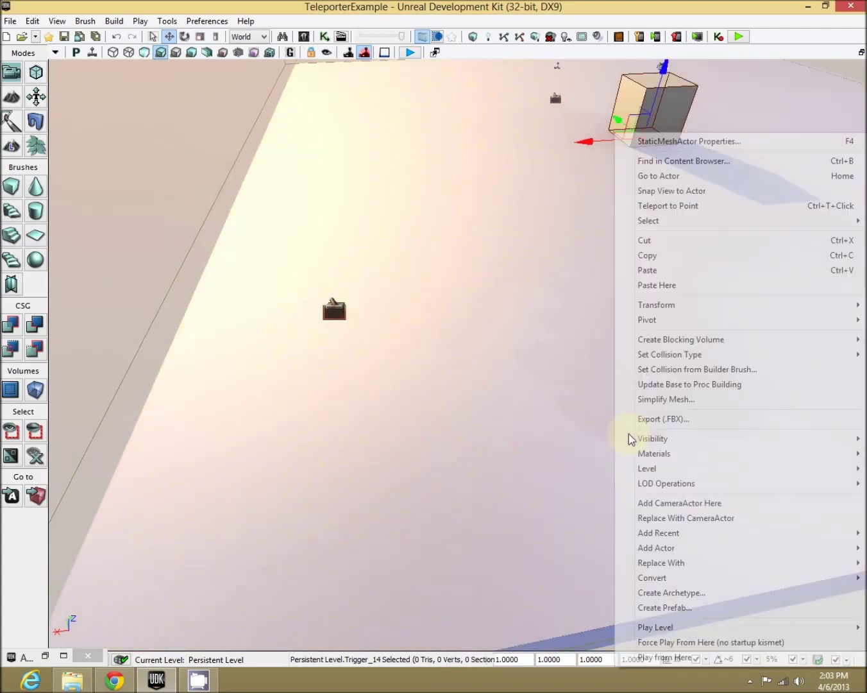
mouse_move(732, 549)
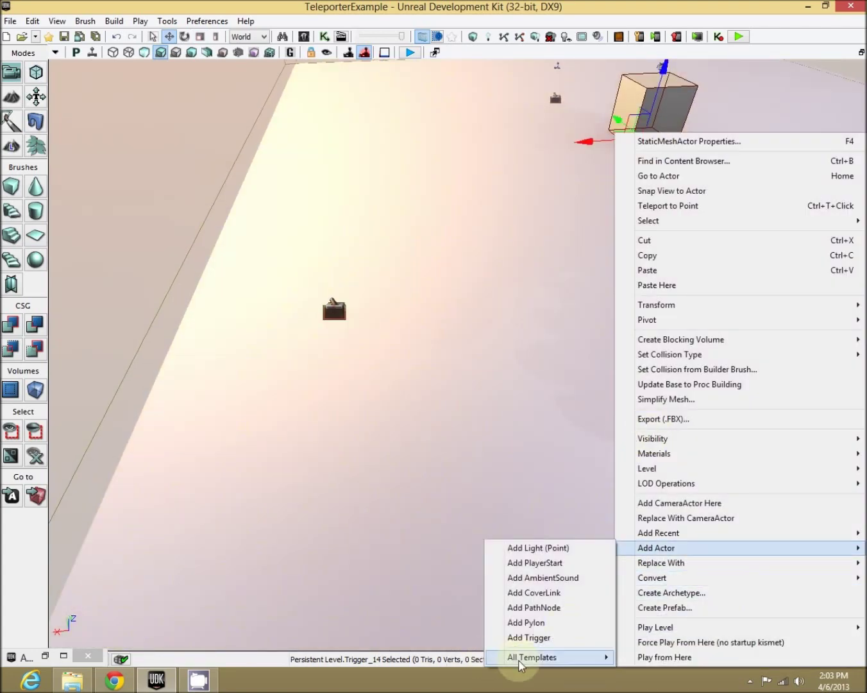
left_click(523, 635)
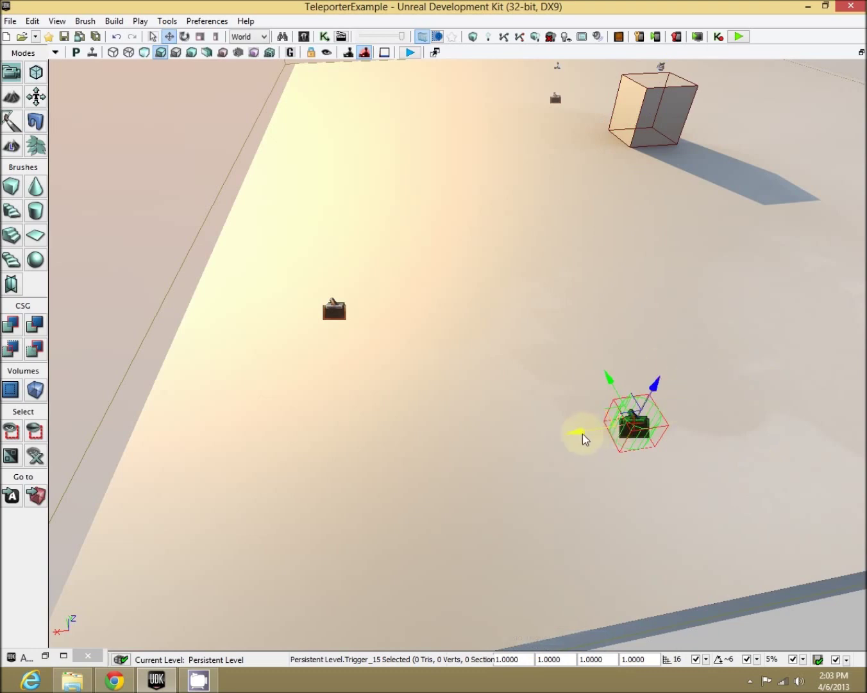
left_click_drag(583, 435, 633, 430)
Step: Select both new triggers together and turn off their Hidden display property
right_click_drag(445, 536, 503, 510)
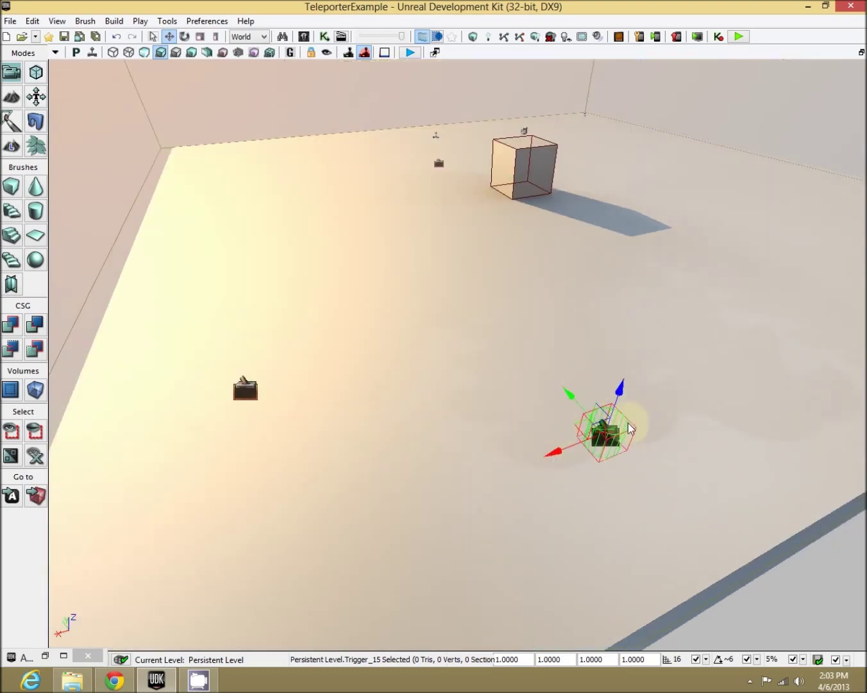
right_click_drag(390, 476, 257, 472)
left_click(309, 456)
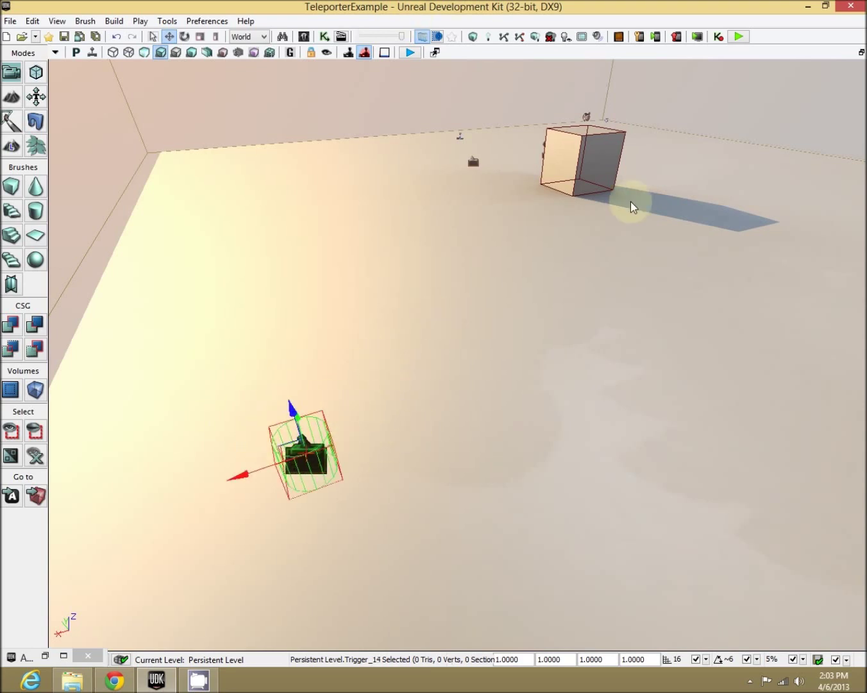
left_click_drag(351, 348, 287, 415)
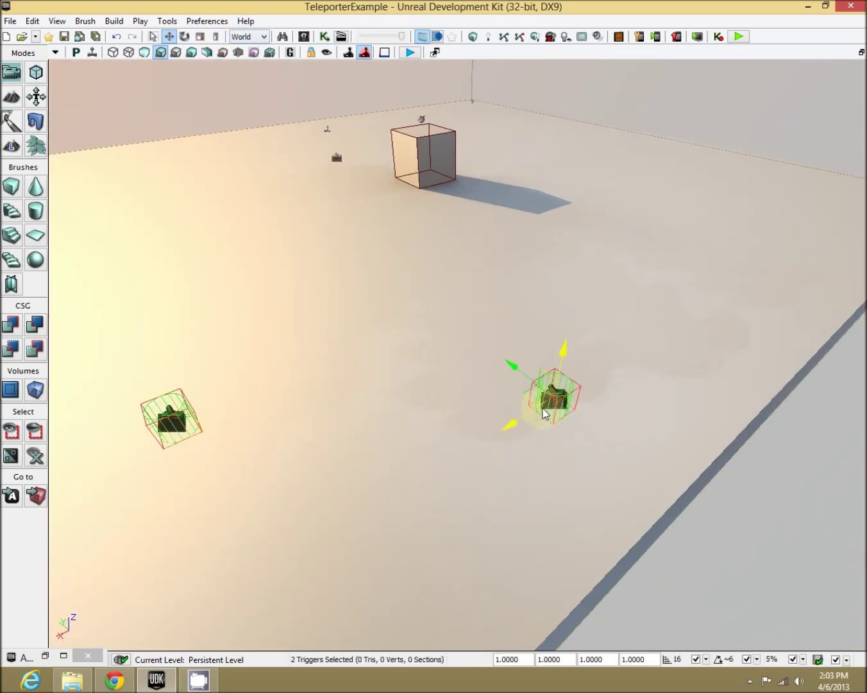
double_click(544, 413)
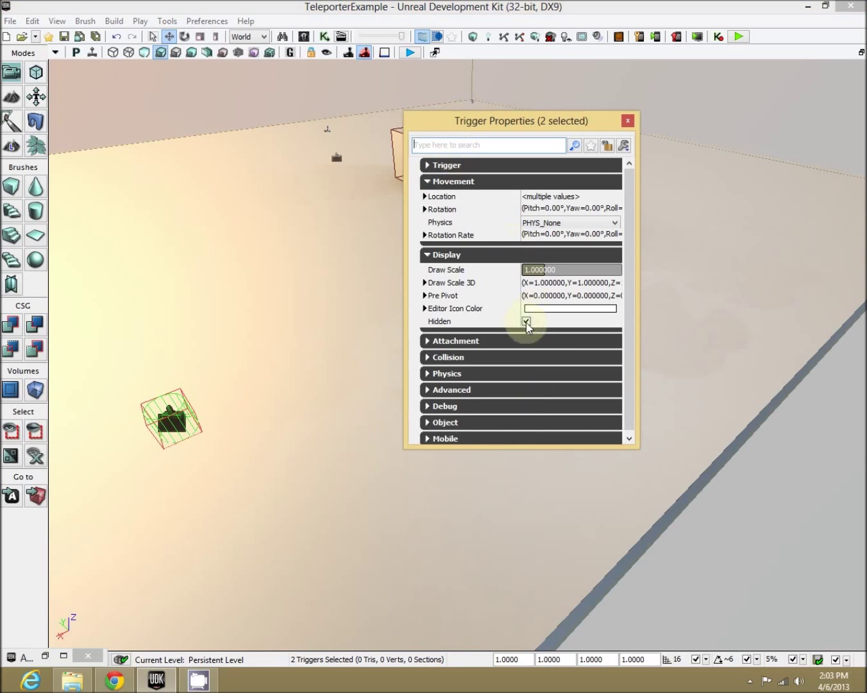
left_click(629, 120)
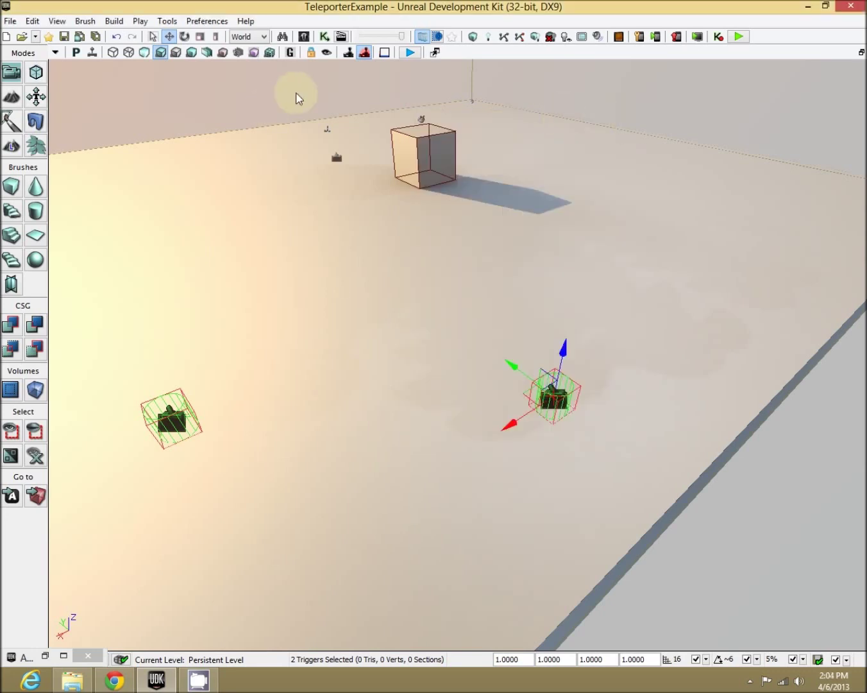
Step: Select the new trigger nearer the side wall and add a Touch event for it in an empty area of the Kismet sequence
left_click_drag(287, 635, 327, 432)
left_click(313, 426)
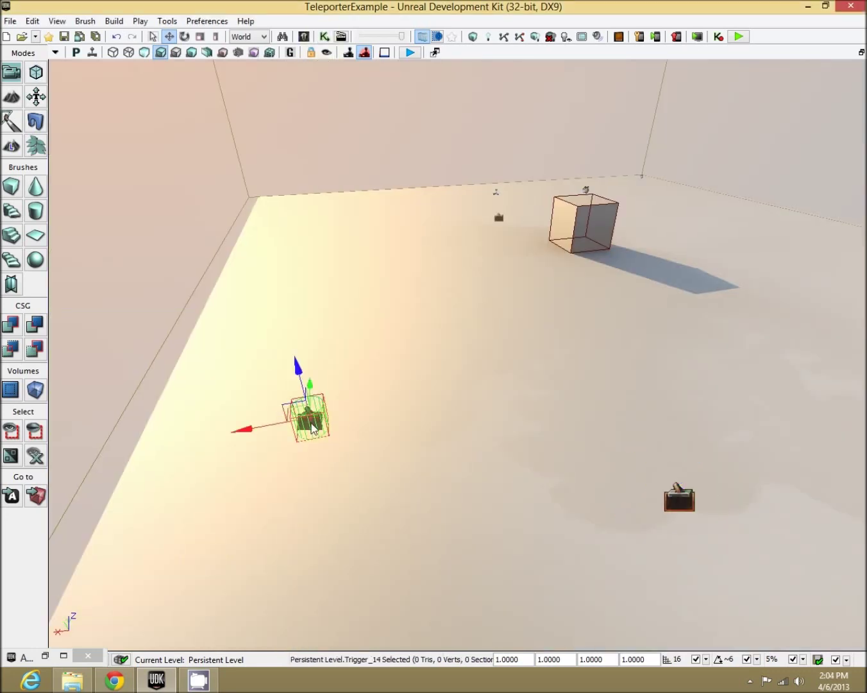
scroll(353, 437, "up", 4)
middle_click_drag(273, 439, 291, 427)
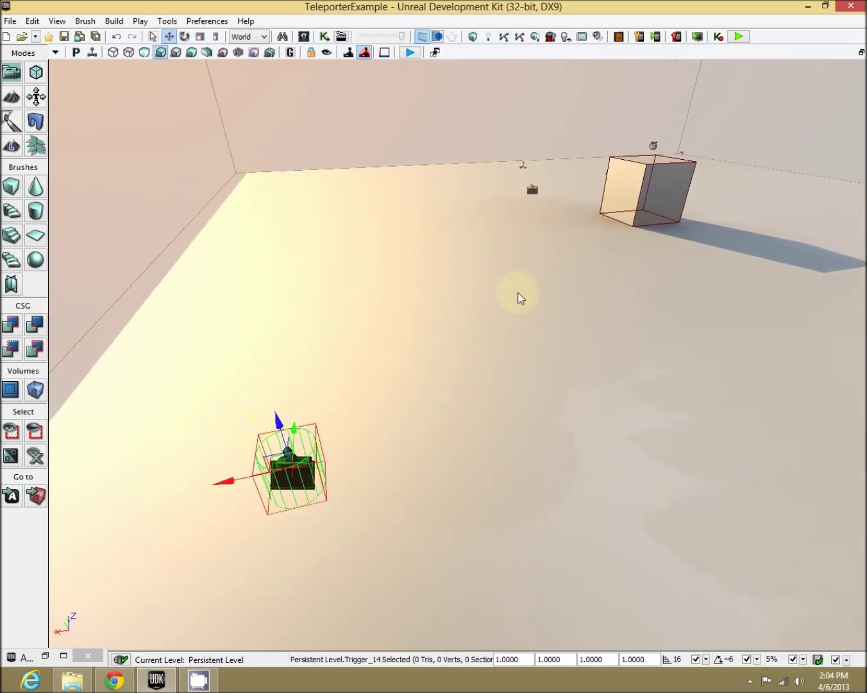
left_click(324, 37)
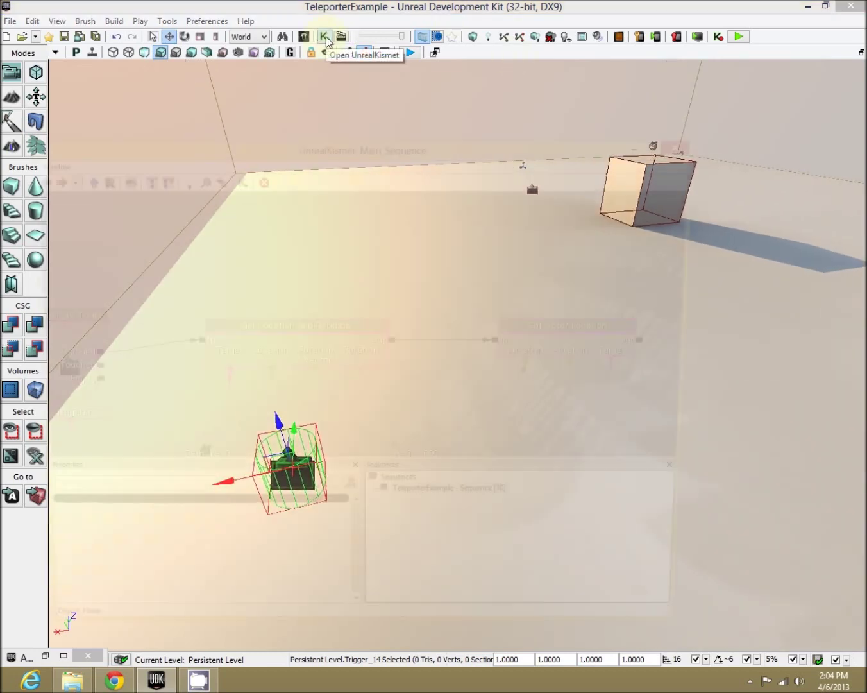
left_click_drag(381, 310, 287, 470)
scroll(388, 332, "down", 5)
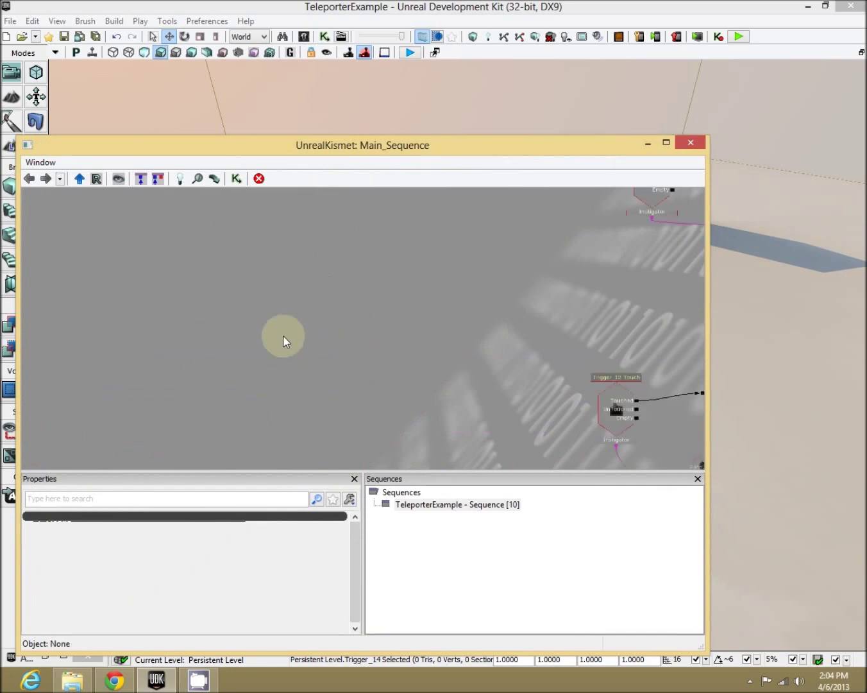
right_click(170, 244)
mouse_move(242, 377)
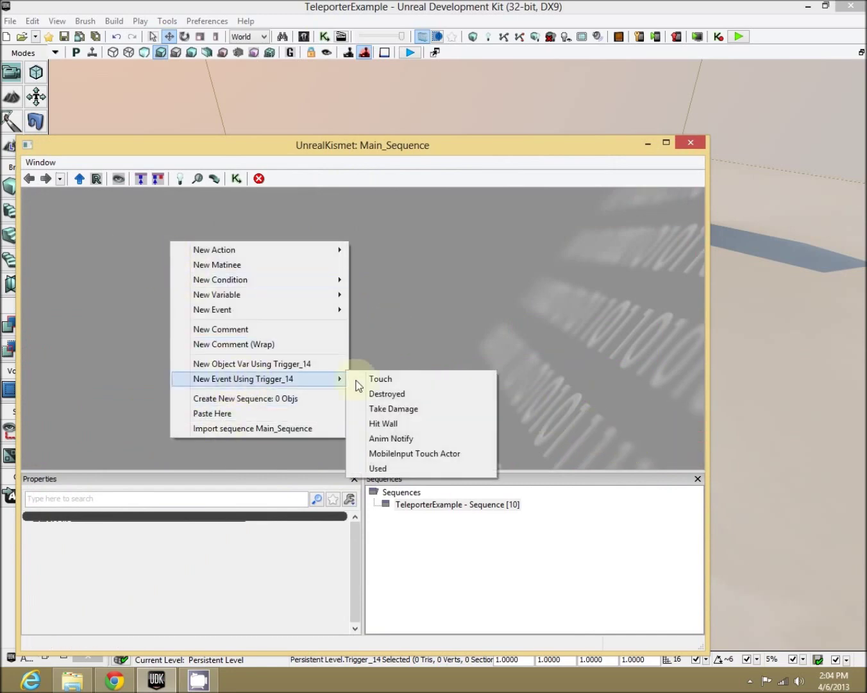
left_click(398, 378)
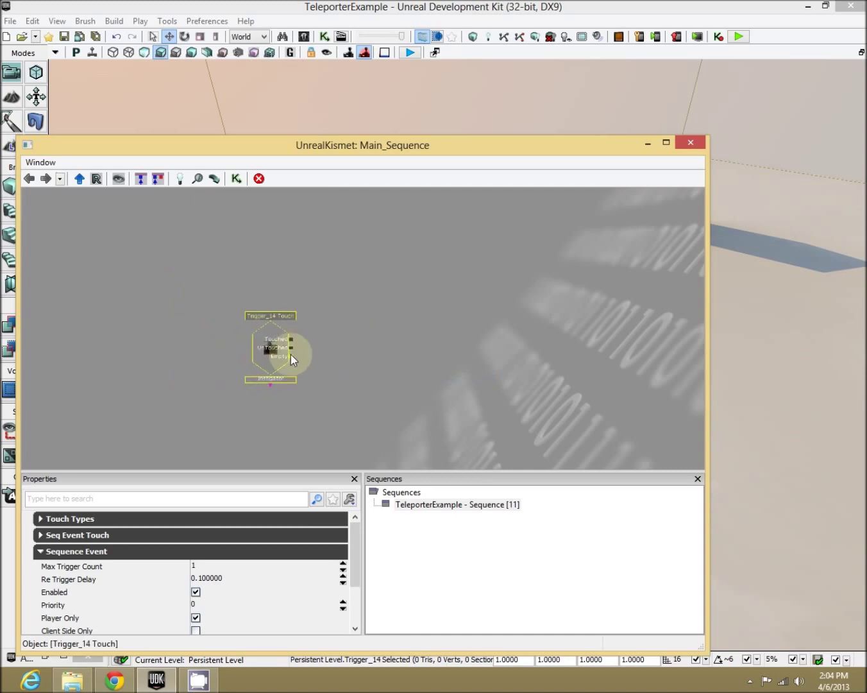
Step: Add a Teleport action beside the new Touch event and connect the event's Touched output to the action's In
right_click(361, 284)
mouse_move(409, 297)
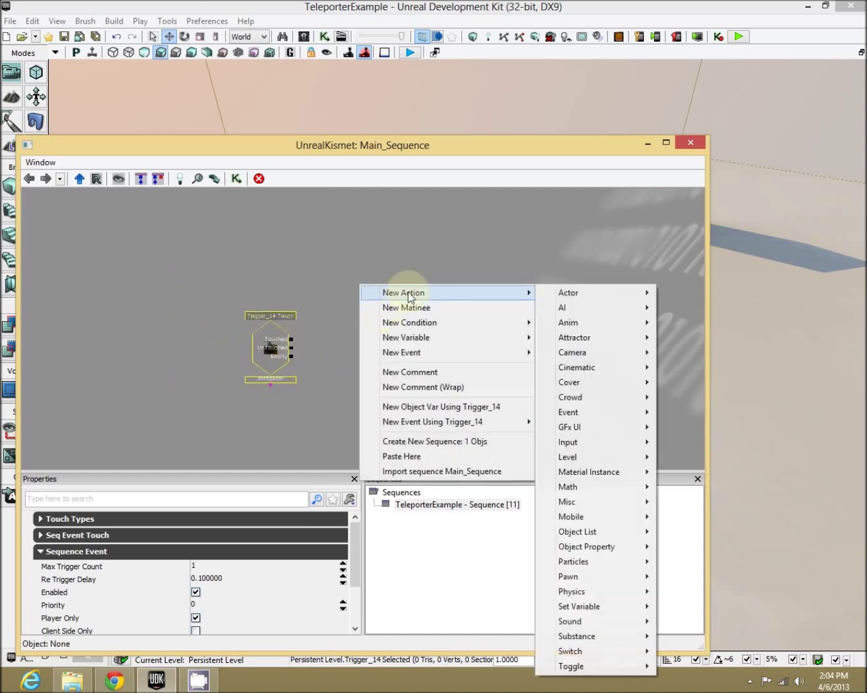
mouse_move(595, 292)
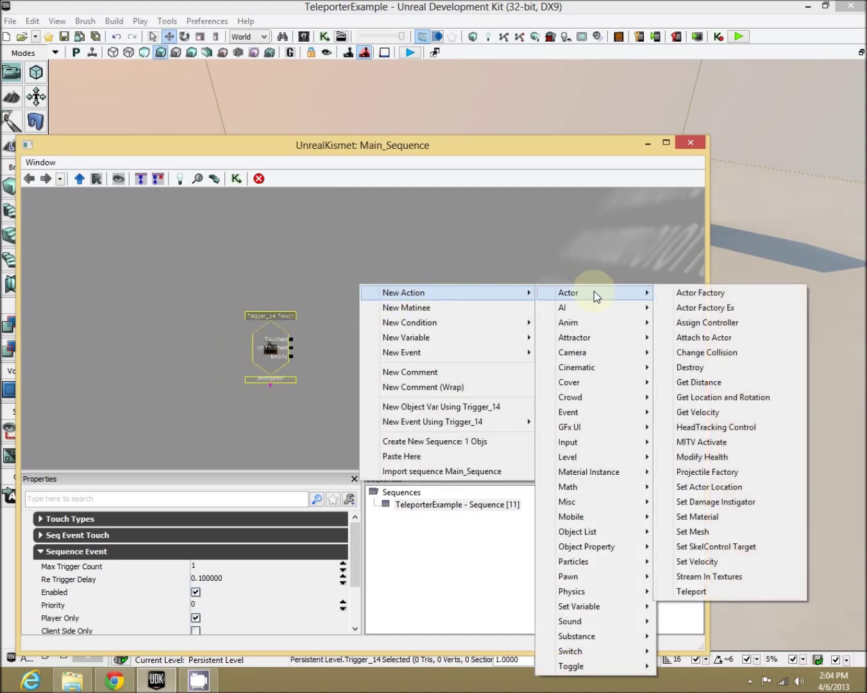
left_click(691, 592)
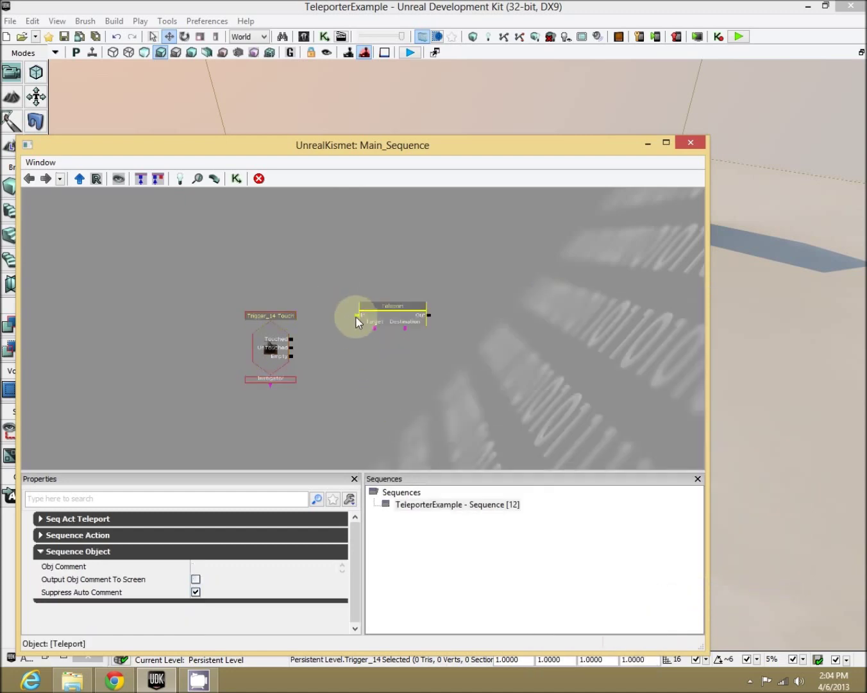
left_click_drag(357, 316, 291, 341)
left_click_drag(351, 376, 350, 384)
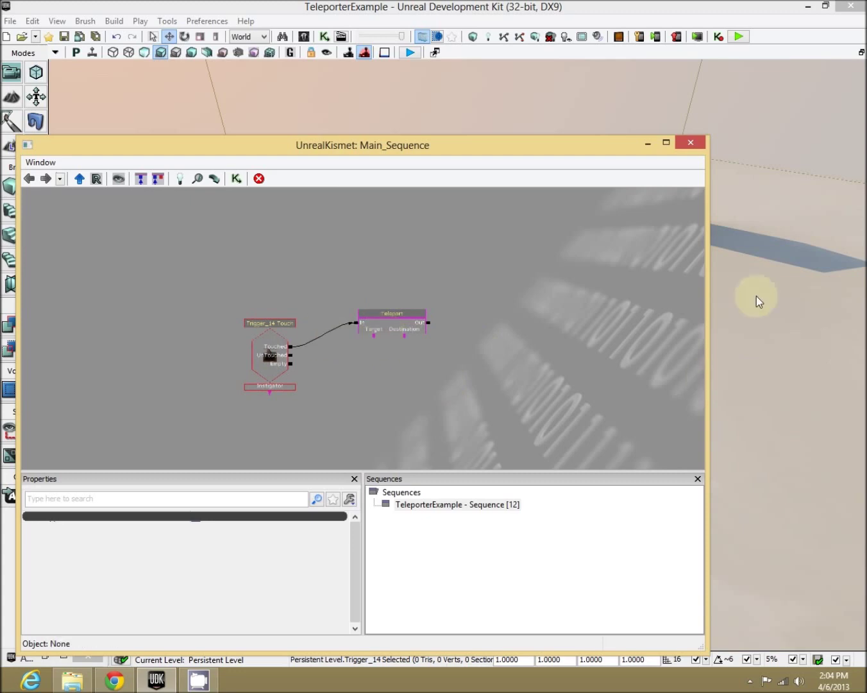
left_click_drag(383, 319, 374, 344)
scroll(382, 366, "up", 3)
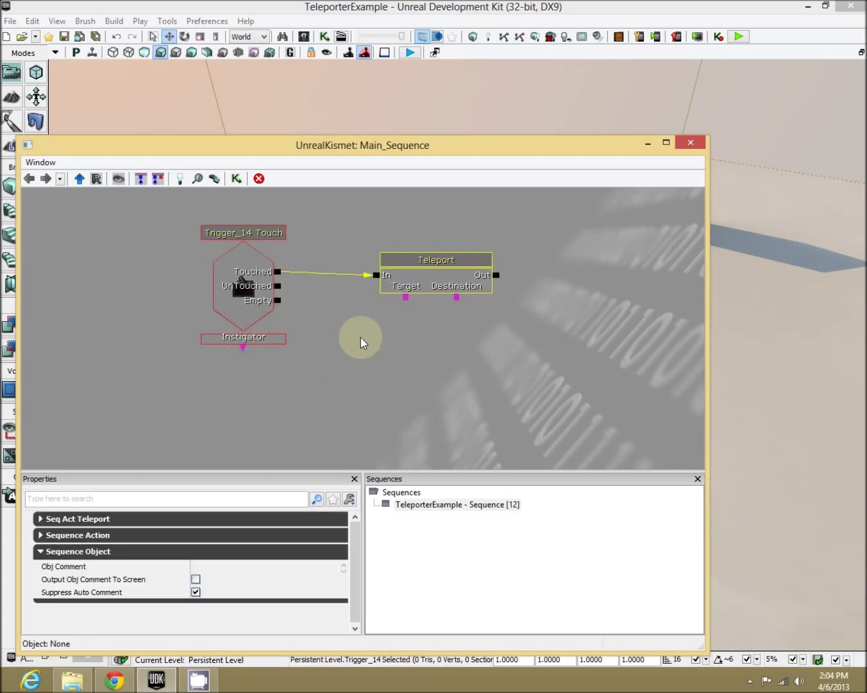
Step: Add an empty Object variable and link it to the Touch event's Instigator and the Teleport action's Target
left_click_drag(241, 356, 254, 382)
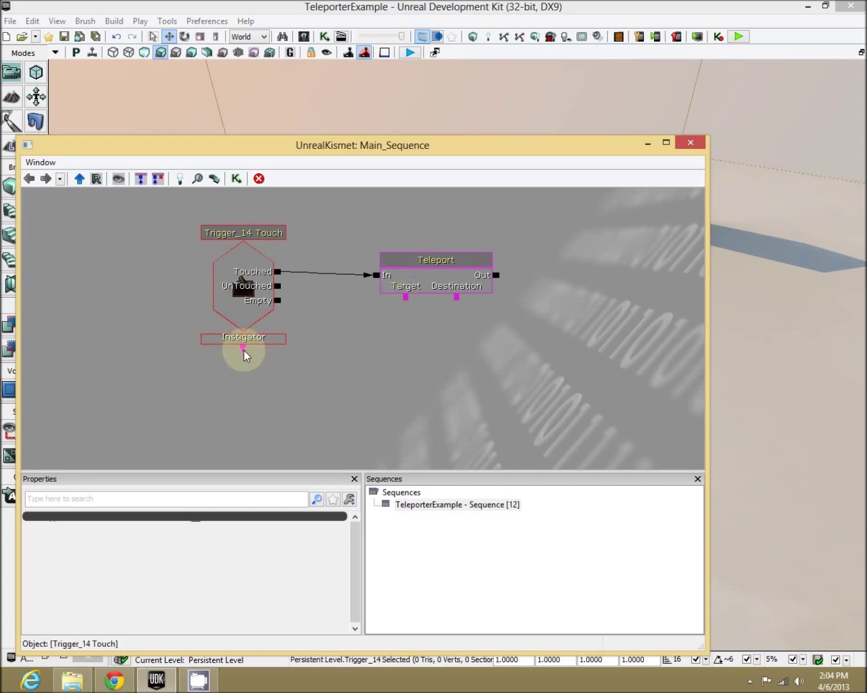
right_click(313, 351)
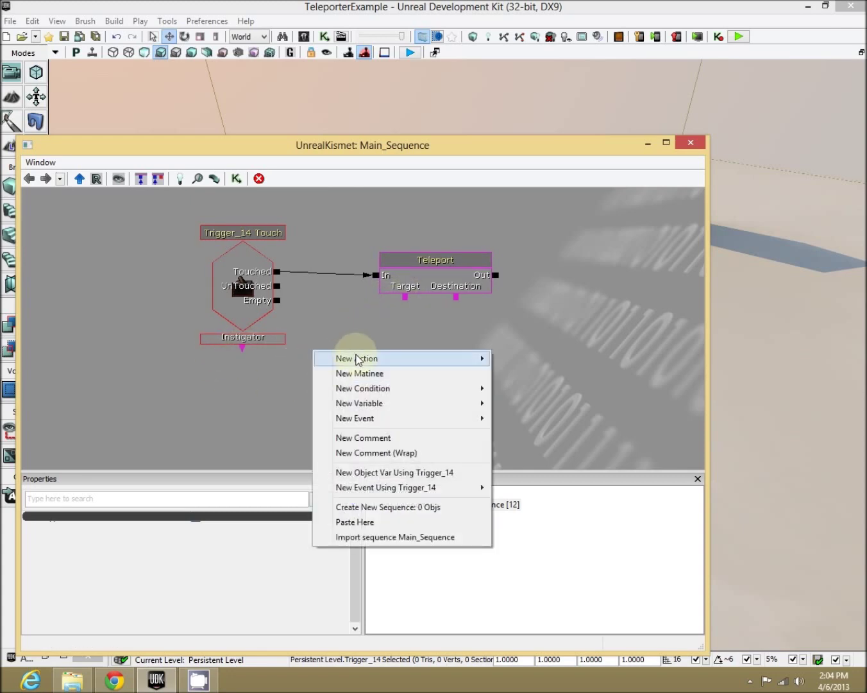
mouse_move(398, 407)
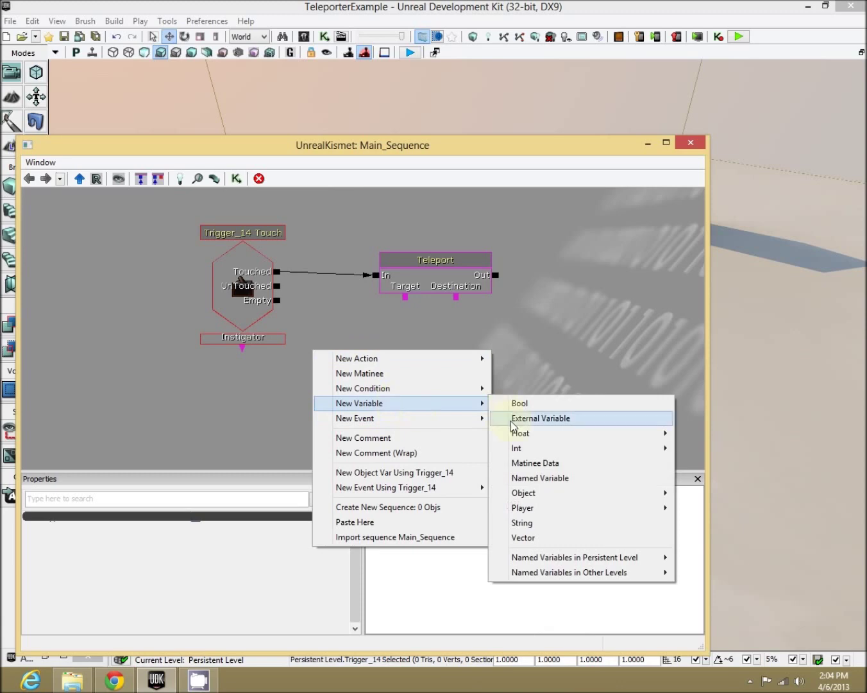
mouse_move(645, 500)
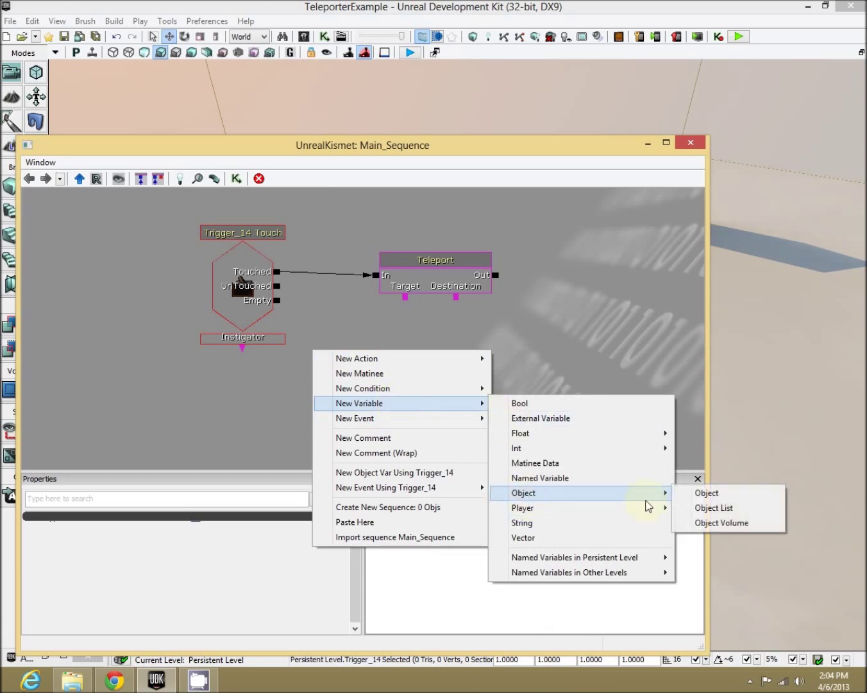
left_click(744, 494)
left_click_drag(244, 354, 322, 390)
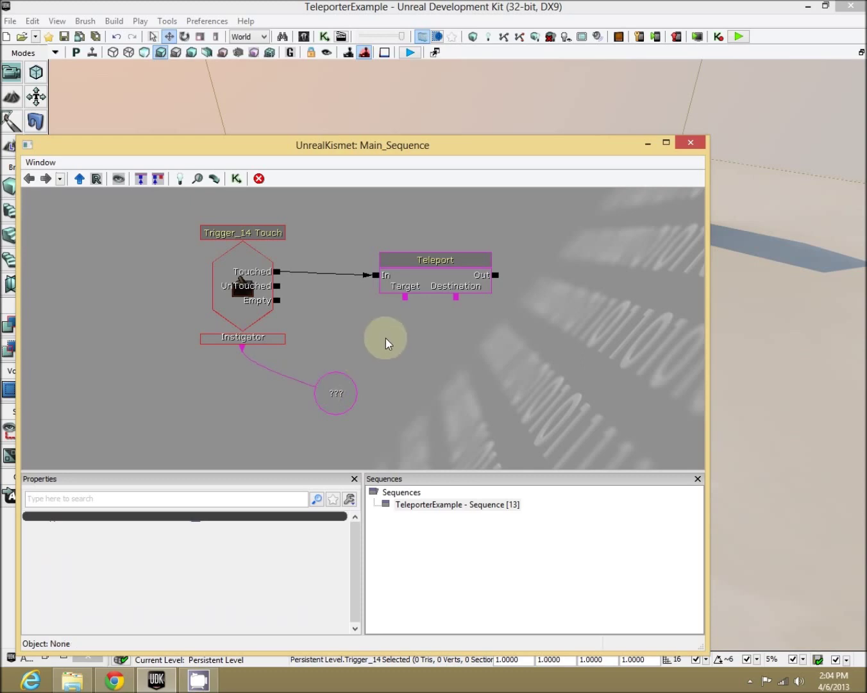
left_click_drag(404, 297, 315, 414)
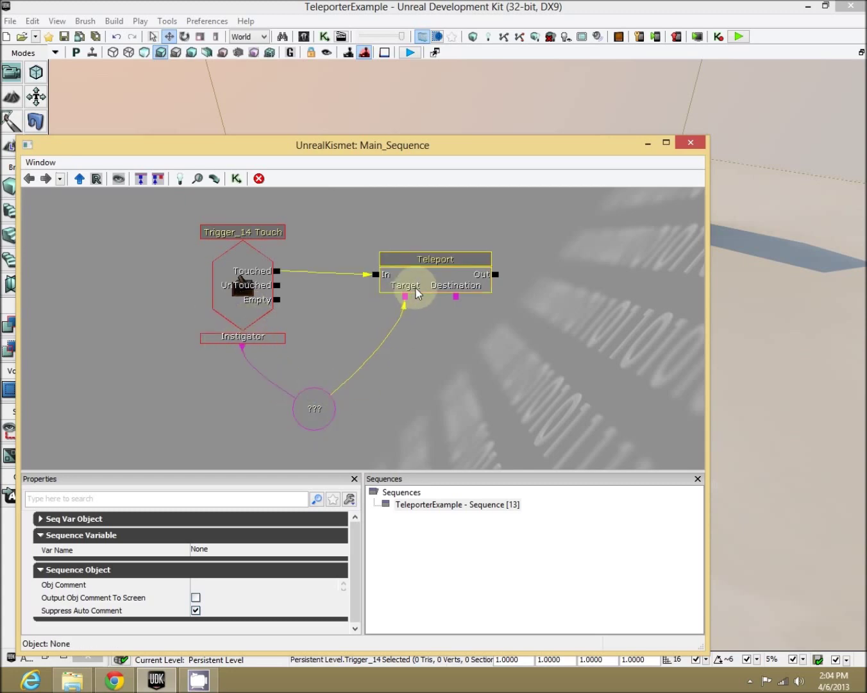
left_click_drag(415, 288, 399, 279)
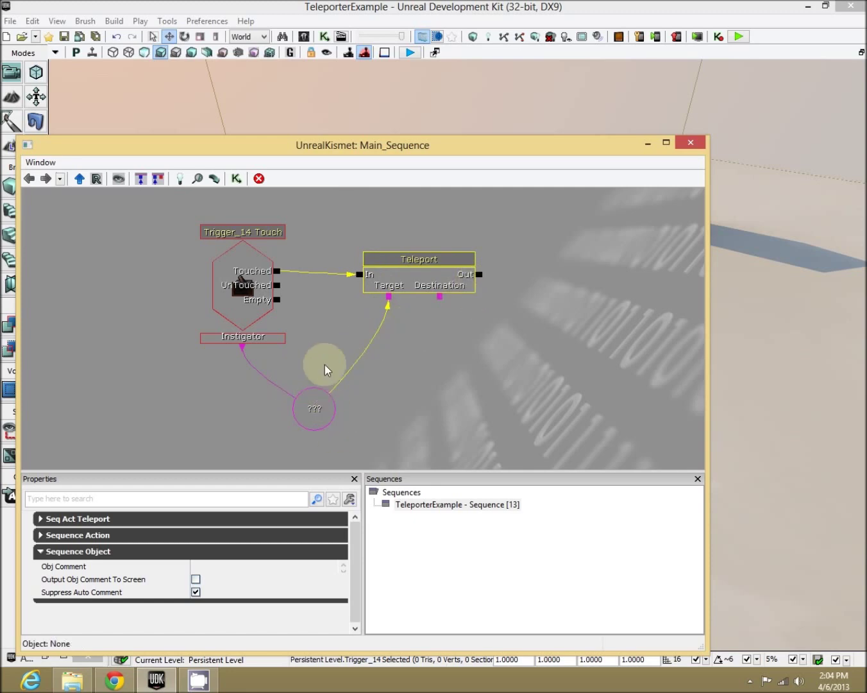
right_click(365, 361)
left_click(508, 331)
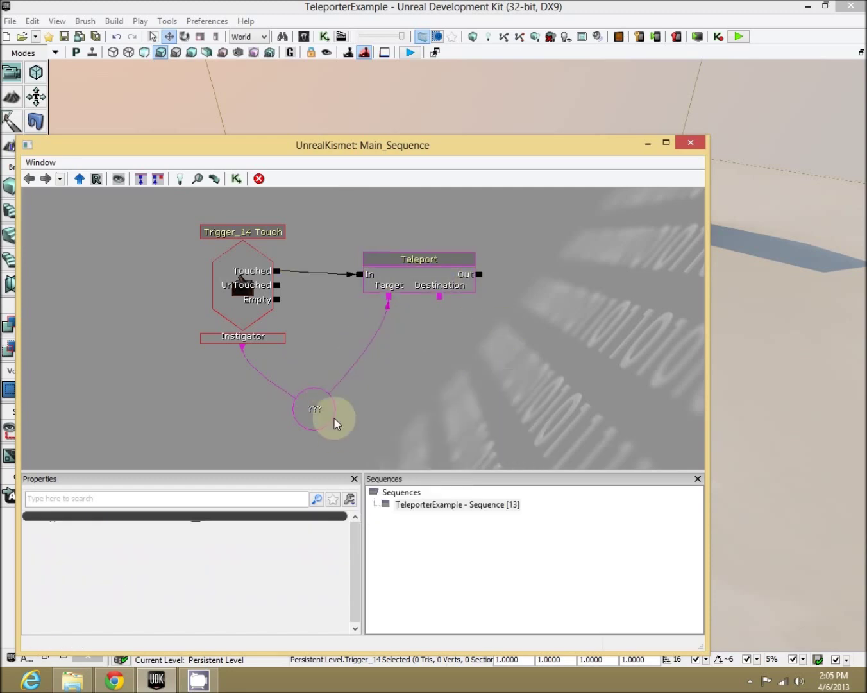
right_click(398, 339)
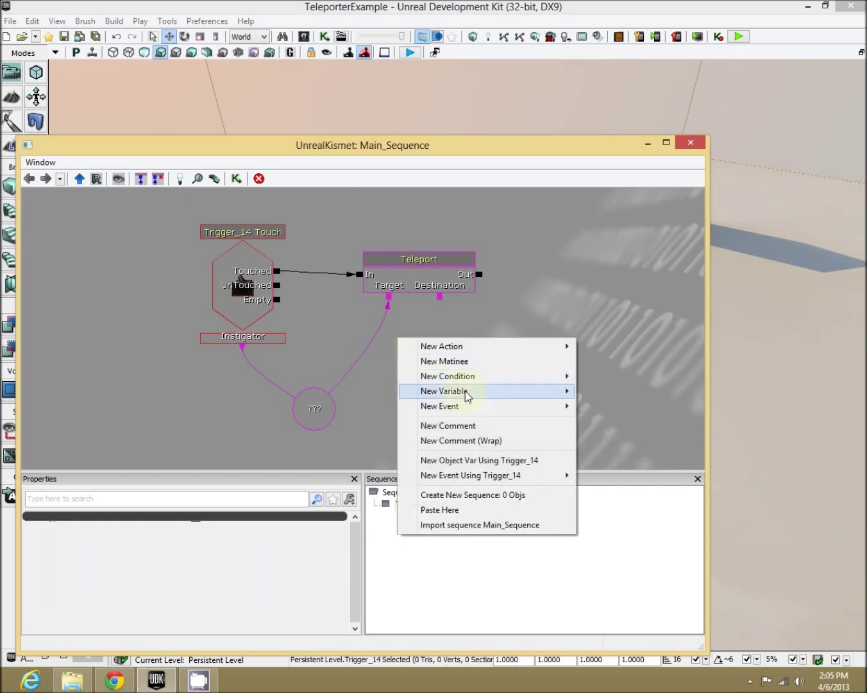
mouse_move(464, 391)
mouse_move(635, 499)
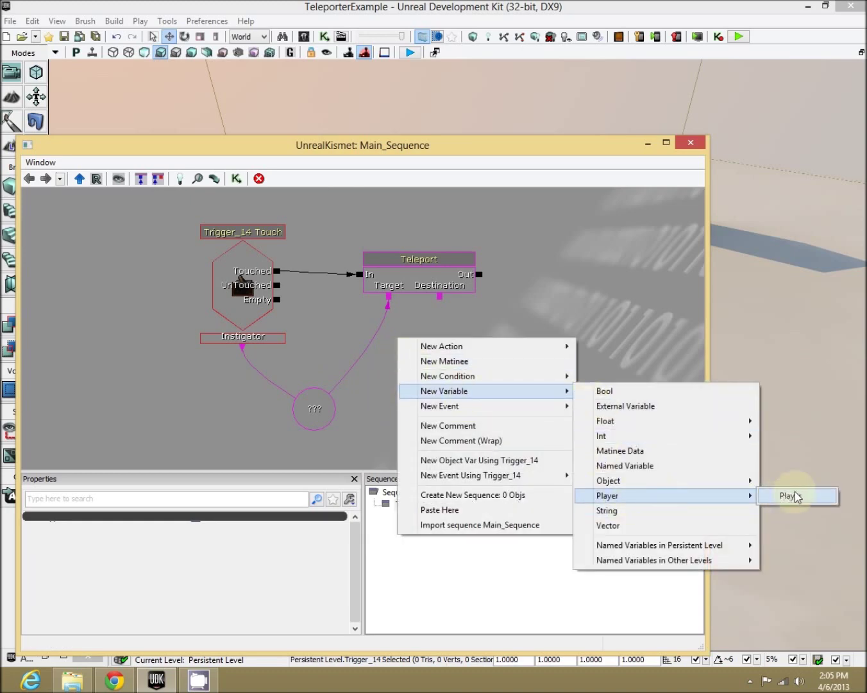
left_click(561, 294)
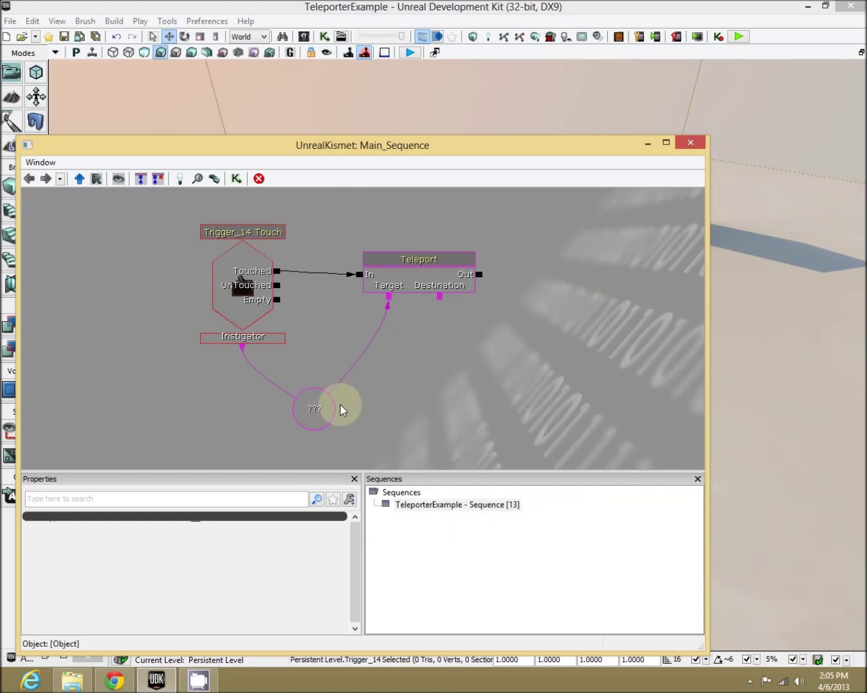
left_click_drag(439, 295, 517, 382)
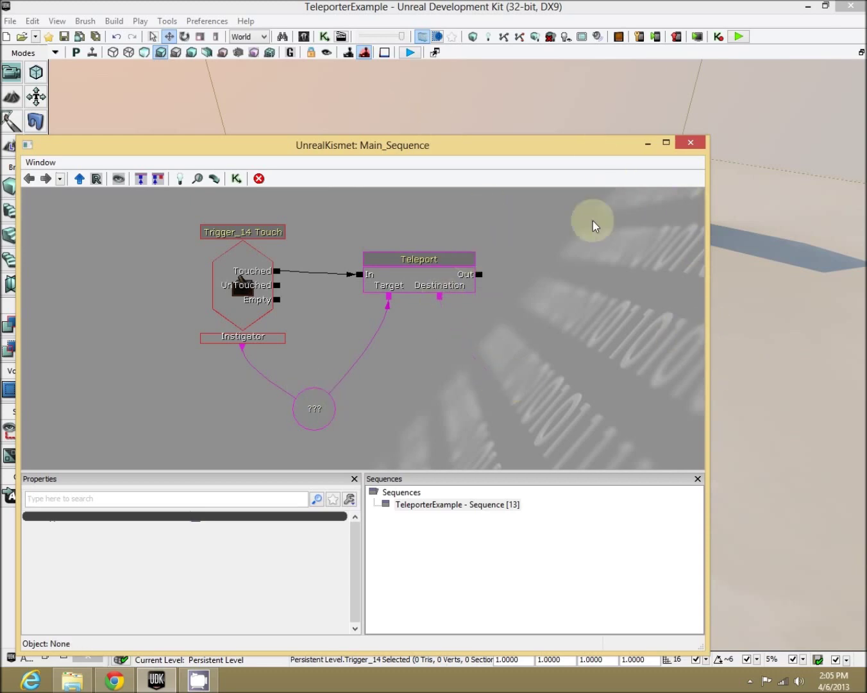
Step: Select the PathNode in the level corner, create an object variable from it and link it to the Teleport action's Destination
left_click_drag(599, 151, 199, 158)
right_click_drag(523, 344, 482, 480)
scroll(663, 213, "up", 4)
left_click(480, 475)
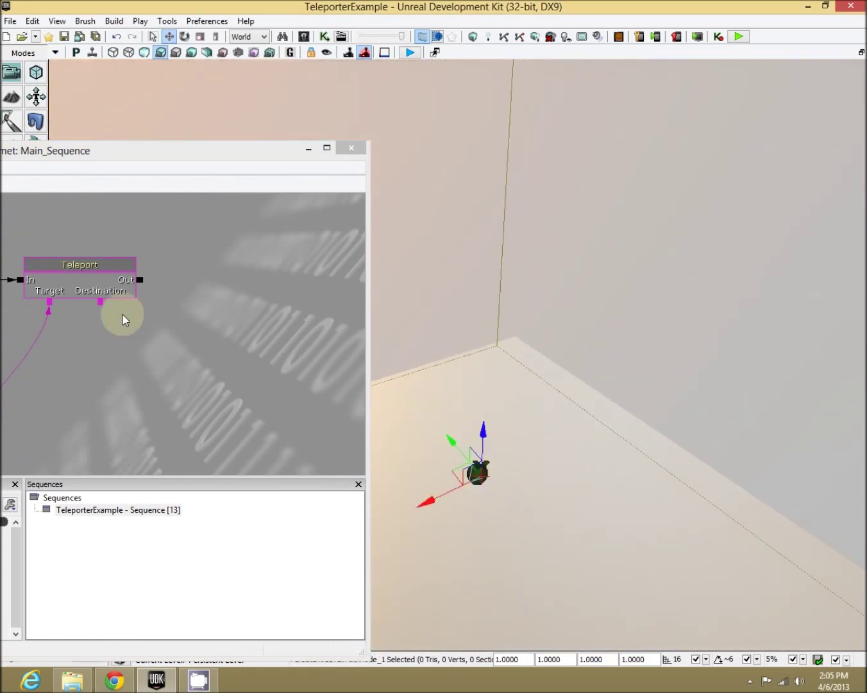
right_click(135, 357)
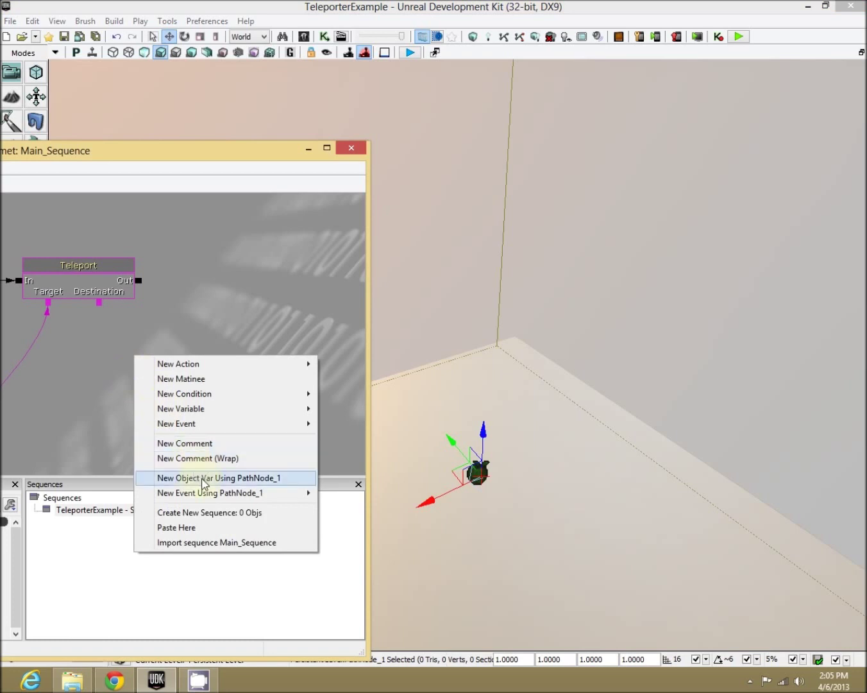
left_click(269, 479)
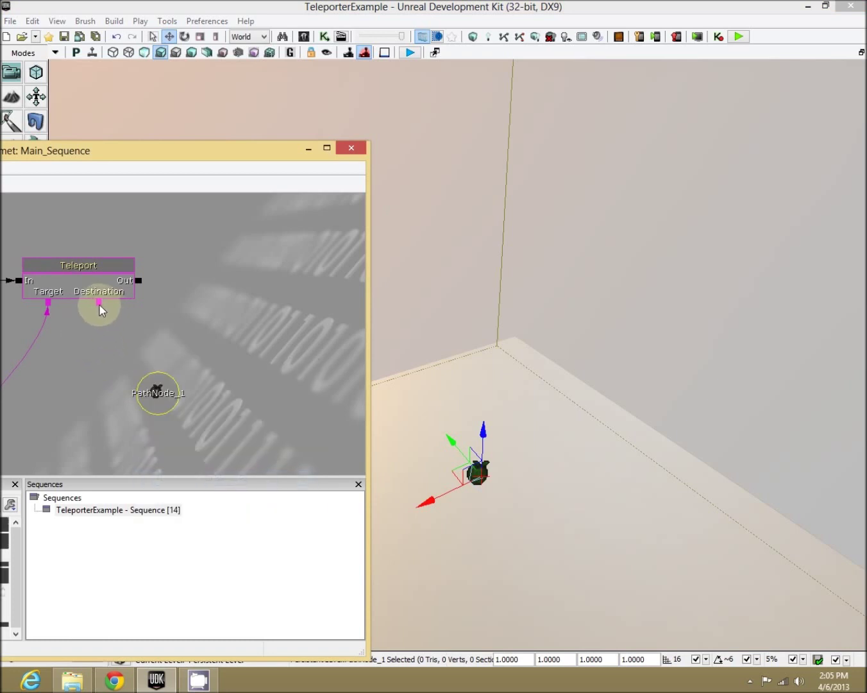
left_click_drag(100, 310, 153, 398)
Step: Set the new Touch event's Max Trigger Count to 0
left_click_drag(214, 308, 304, 306)
left_click_drag(132, 407, 199, 398)
left_click(75, 278)
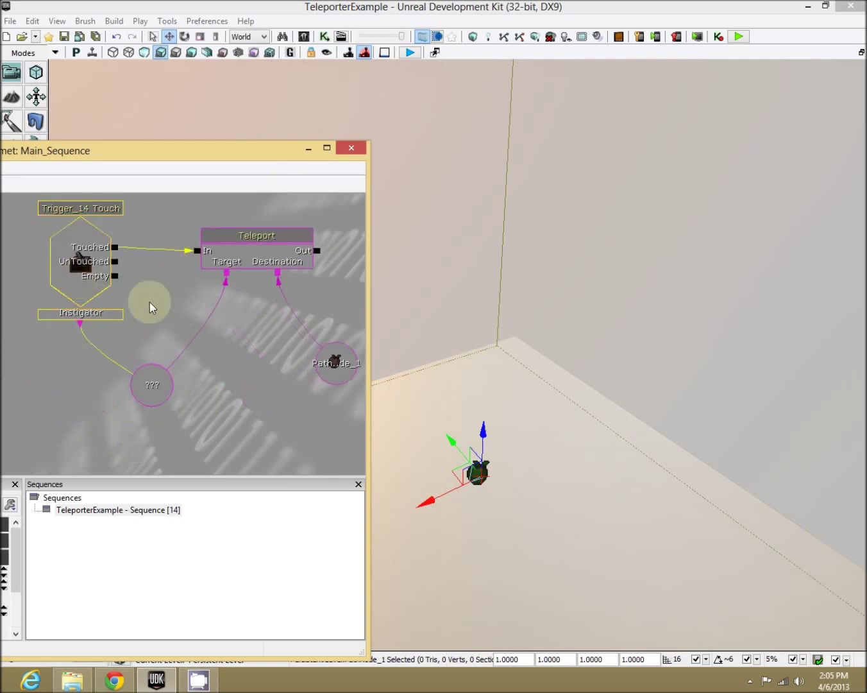
left_click_drag(153, 156, 560, 145)
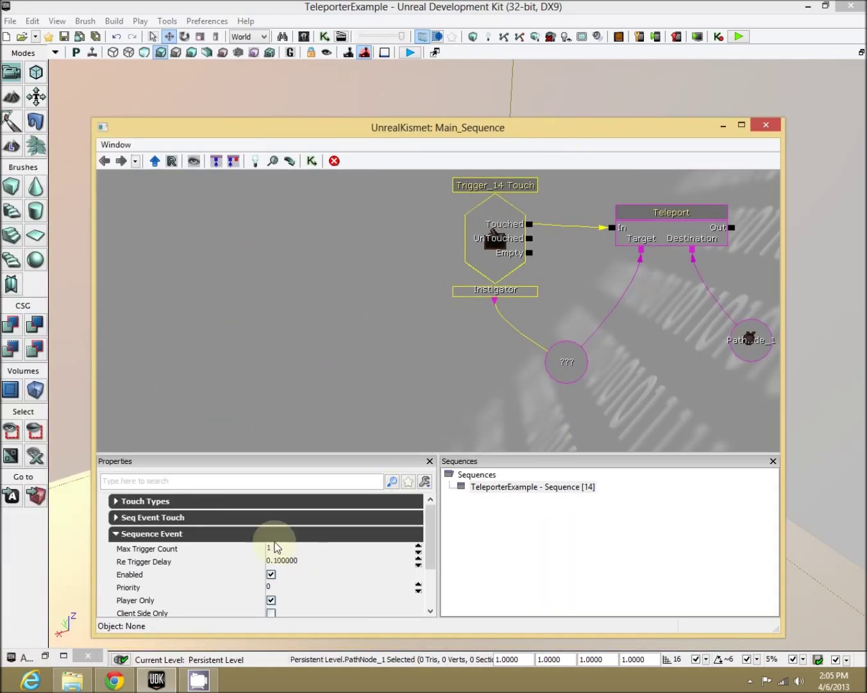
left_click(303, 549)
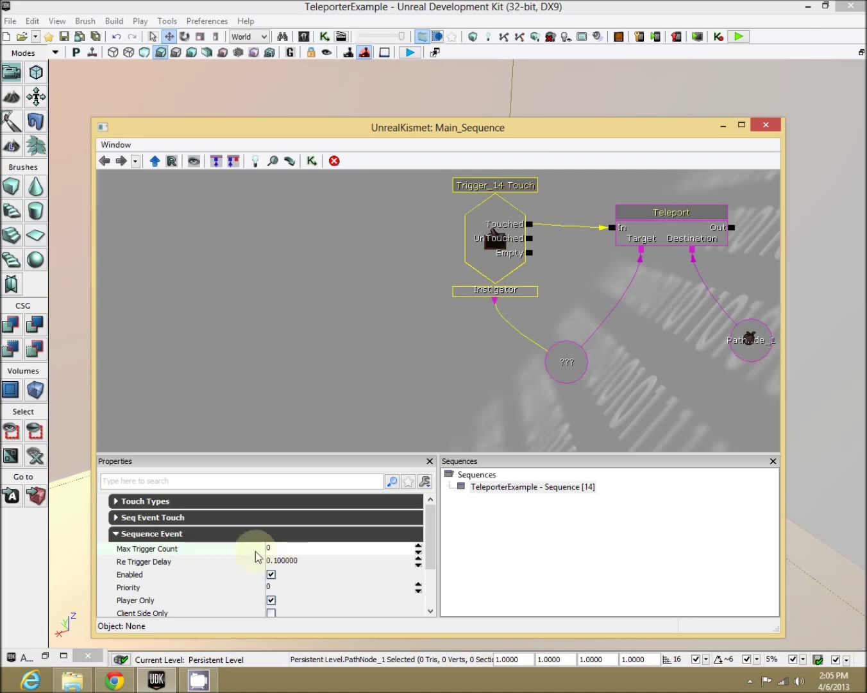
left_click(263, 323)
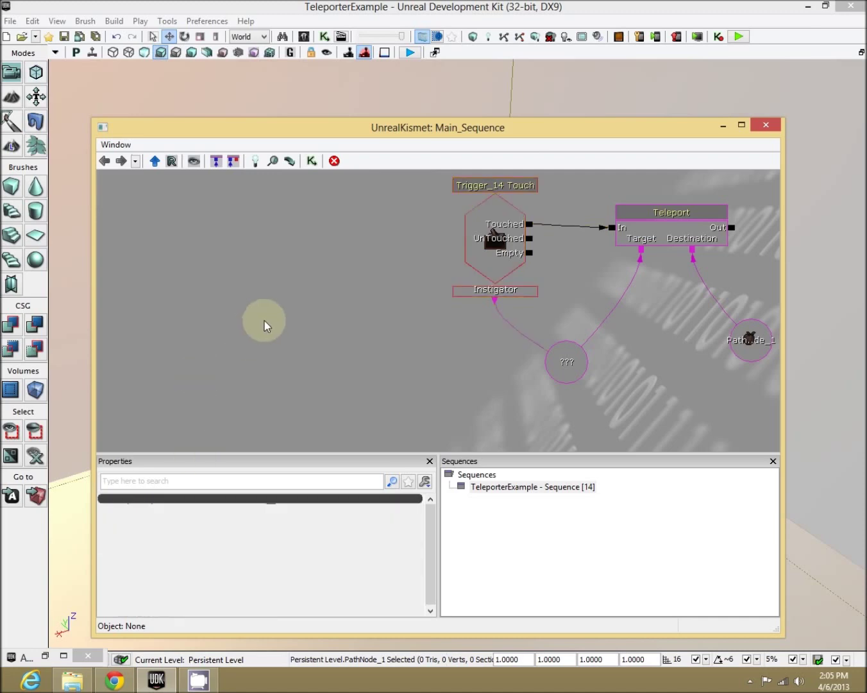
Step: Close Kismet, play the level from the floor near the wired trigger, walk into it to test the teleport, and end the preview
left_click(761, 132)
right_click_drag(705, 476, 369, 370)
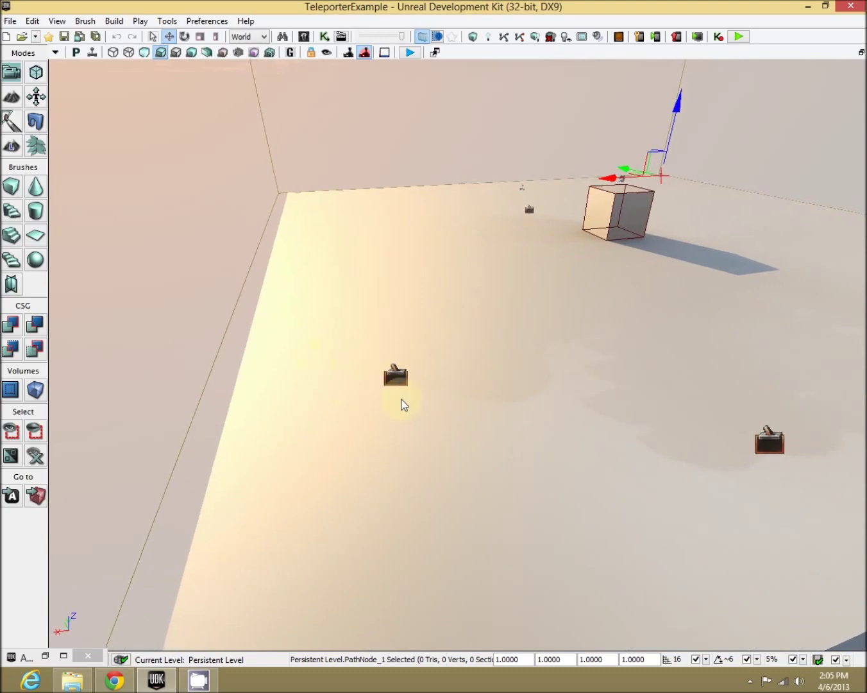
right_click(421, 549)
left_click(519, 655)
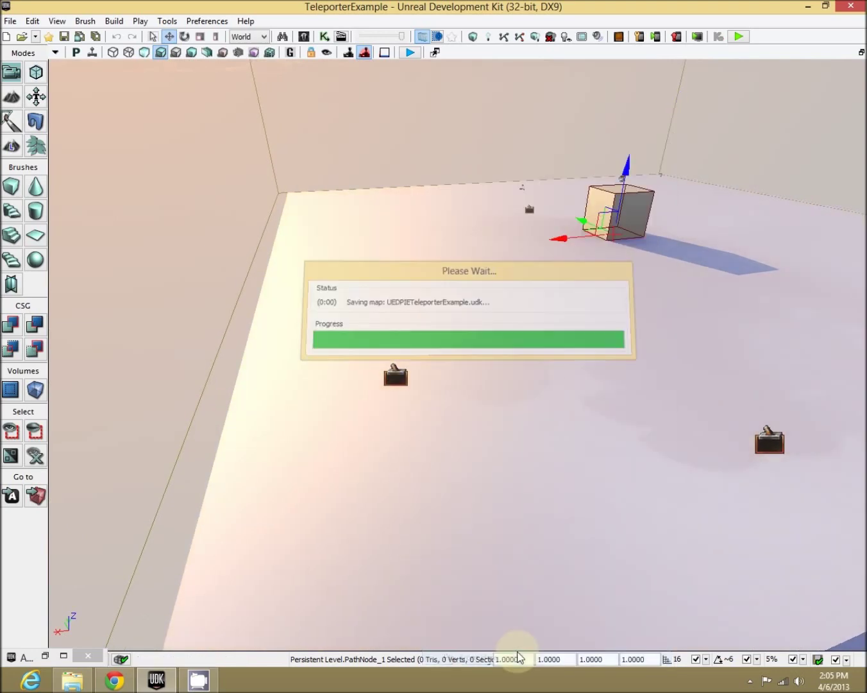
key("w")
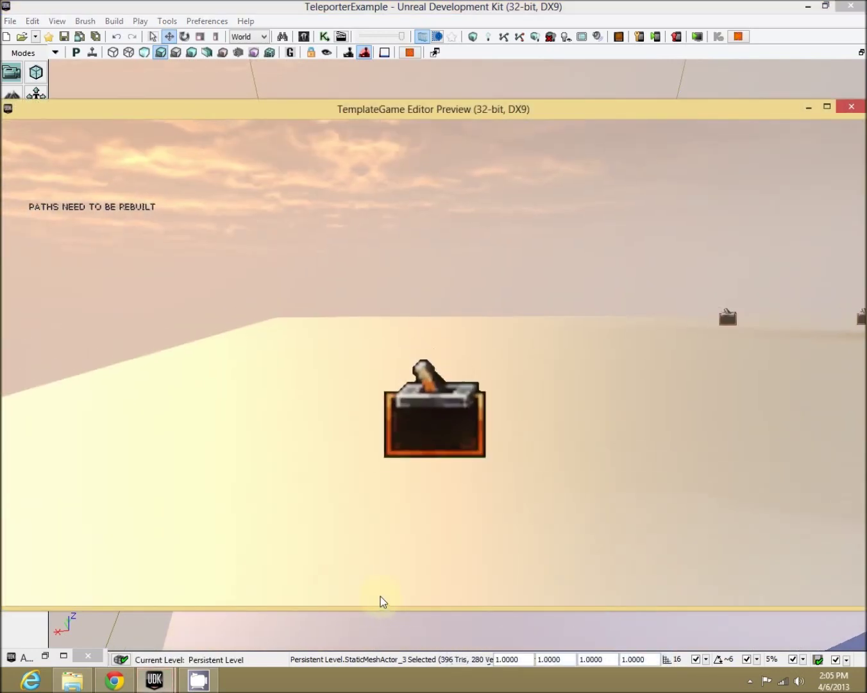
key("w")
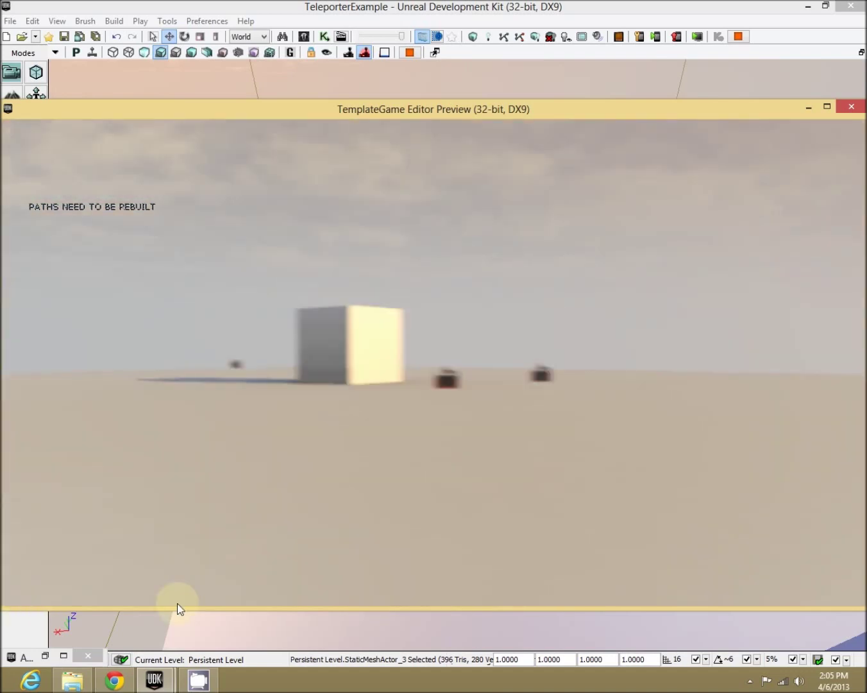
key("Escape")
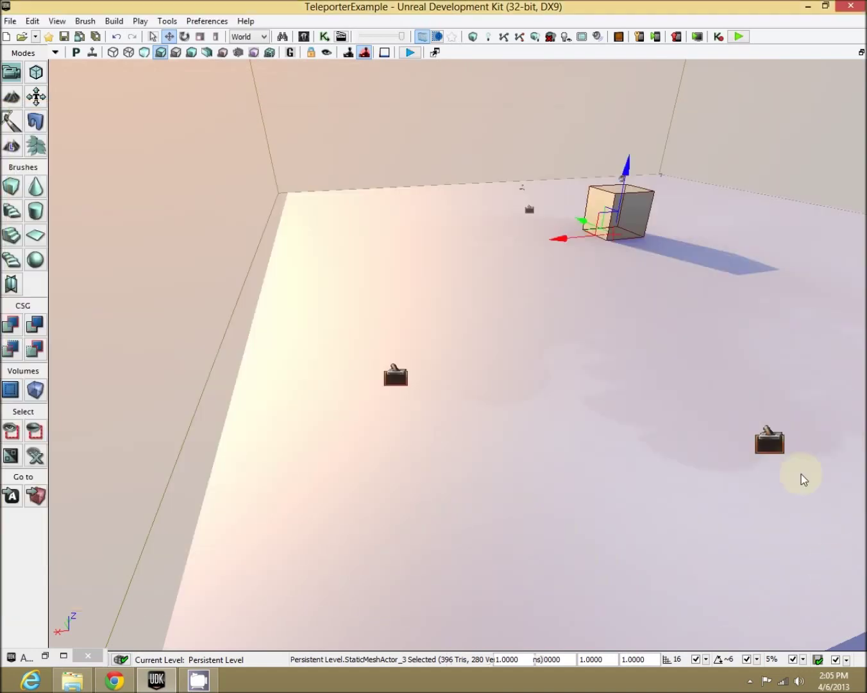
Step: Play the level from the open floor, walk into the triggers to check the teleport again, and end the preview
right_click(500, 412)
right_click(399, 563)
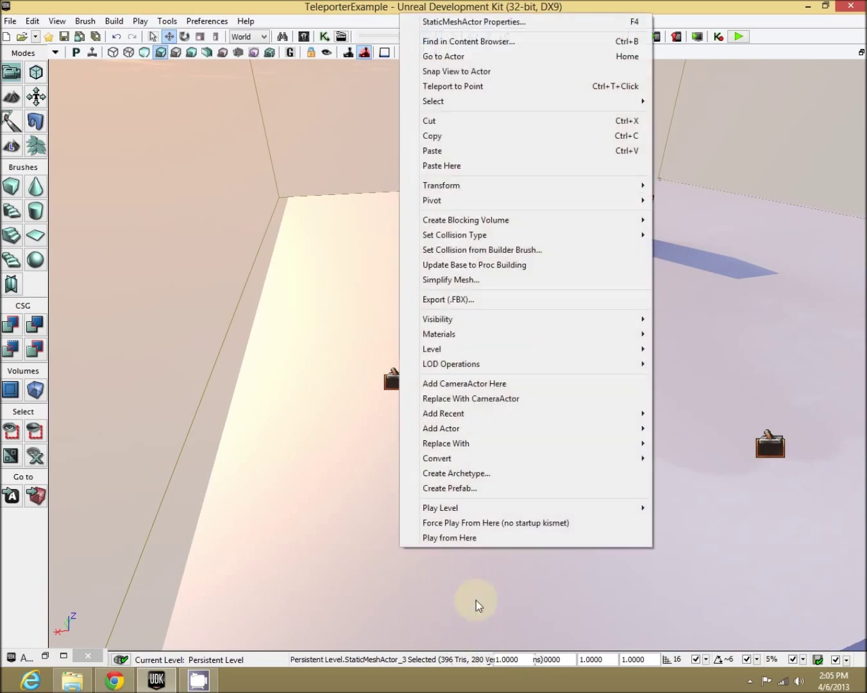
left_click(485, 543)
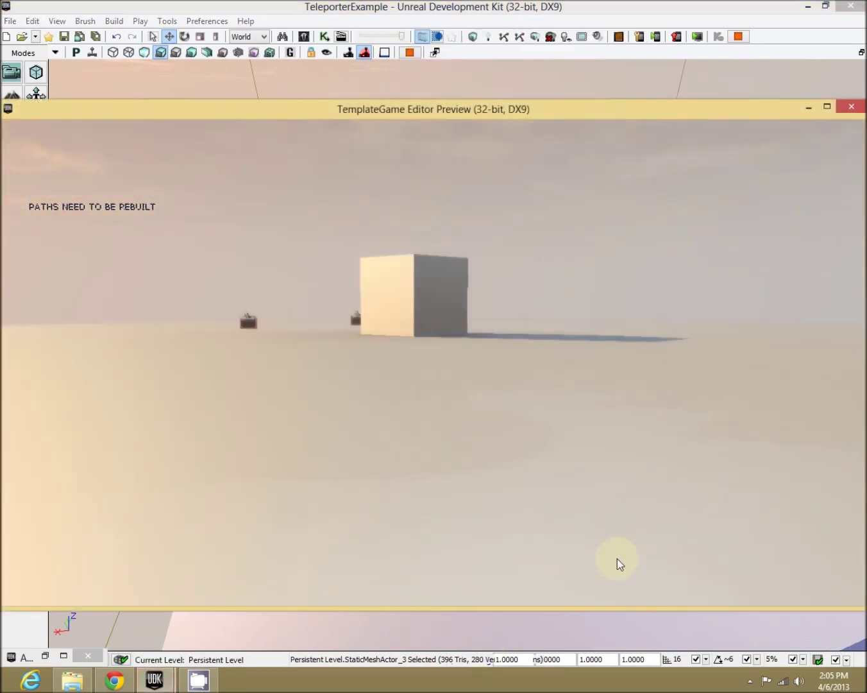
key("a")
key("w")
key("s")
key("a")
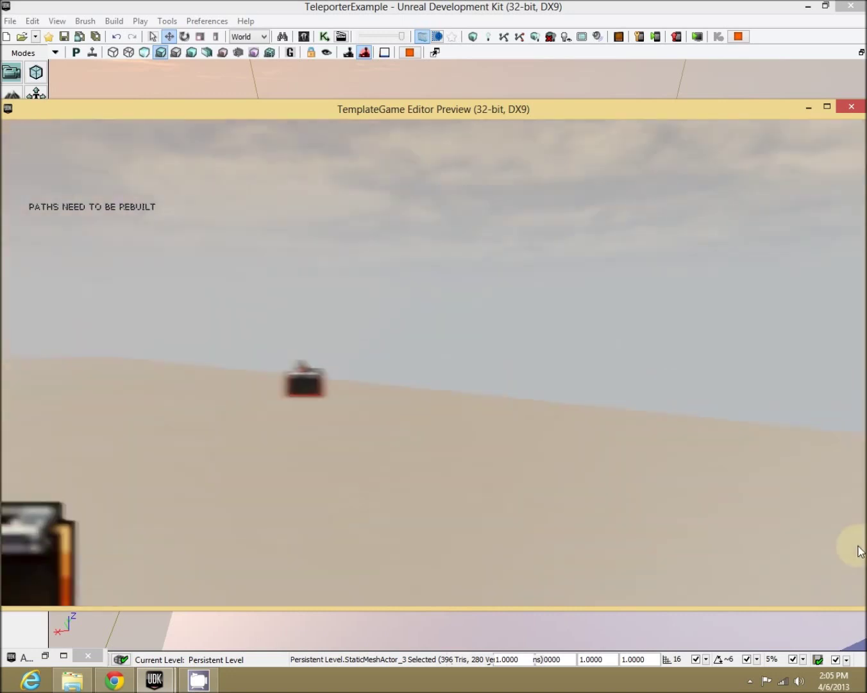
key("w")
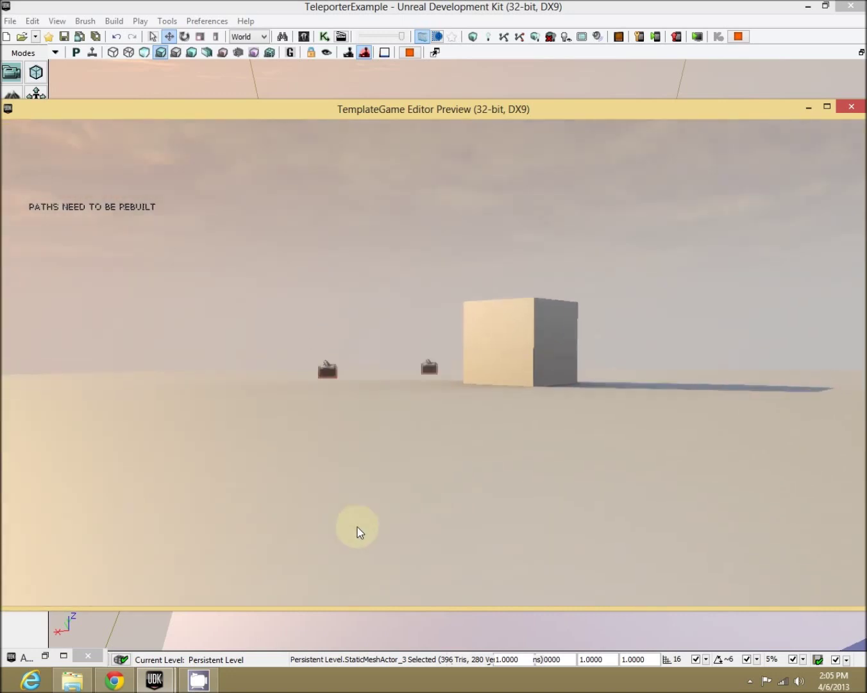
key("a")
key("w")
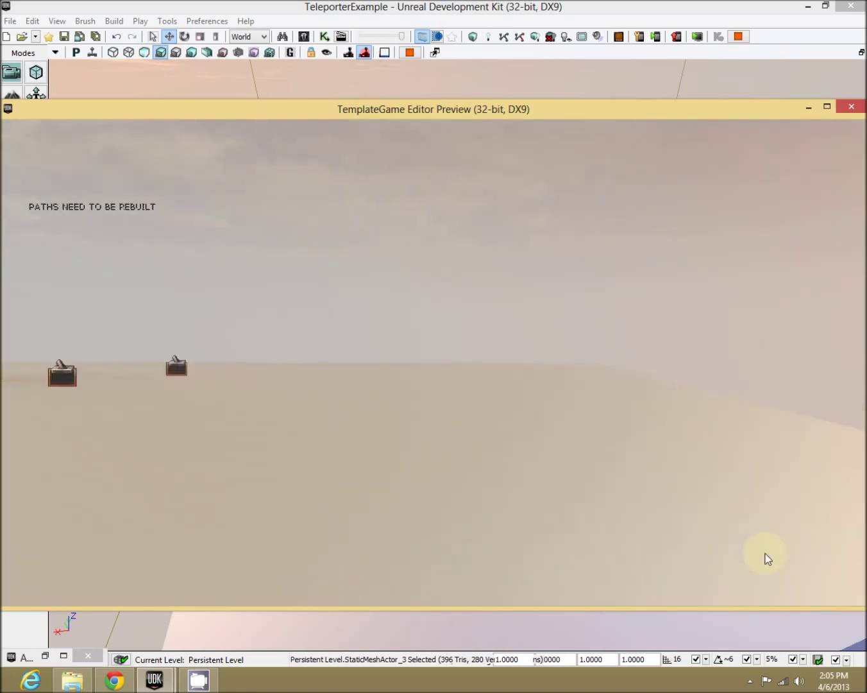
key("Escape")
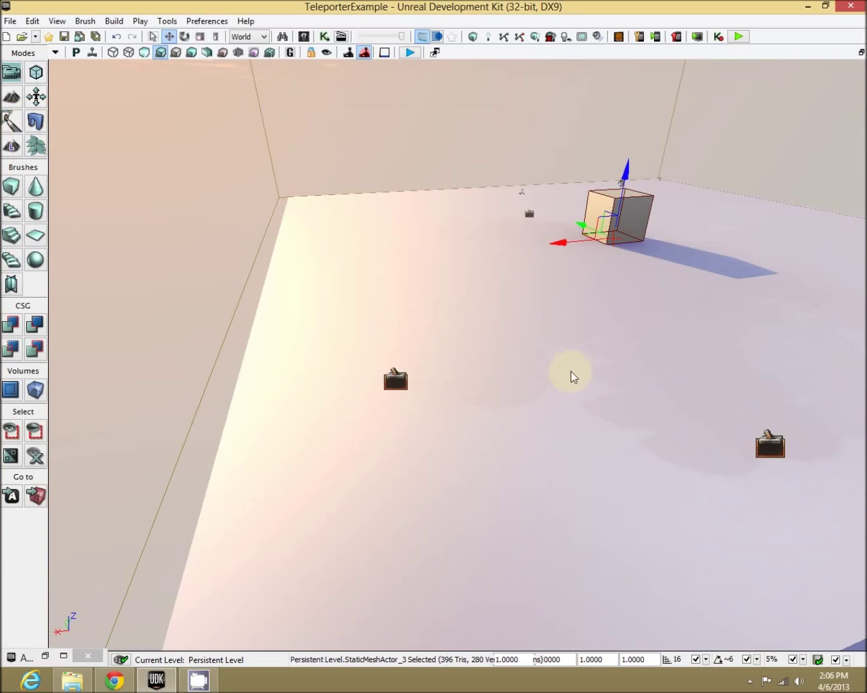
Step: Select the PathNode in the level corner and rotate it about its vertical axis to face the corner
right_click_drag(572, 372, 524, 385)
key("w")
key("w")
key("d")
key("a")
key("d")
key("w")
left_click(404, 437)
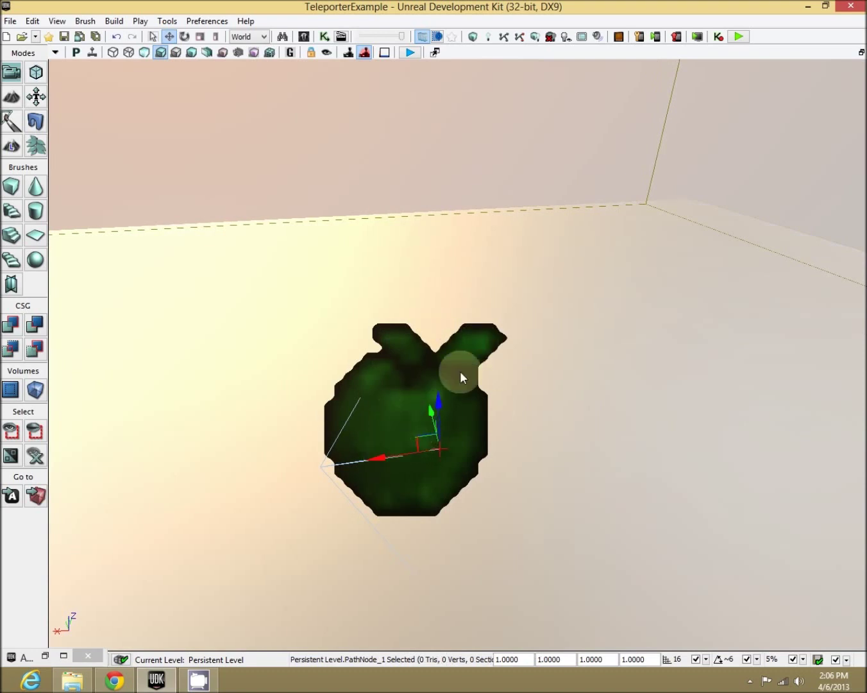
right_click_drag(489, 399, 270, 341)
key("s")
key("w")
key("d")
scroll(277, 336, "up", 5)
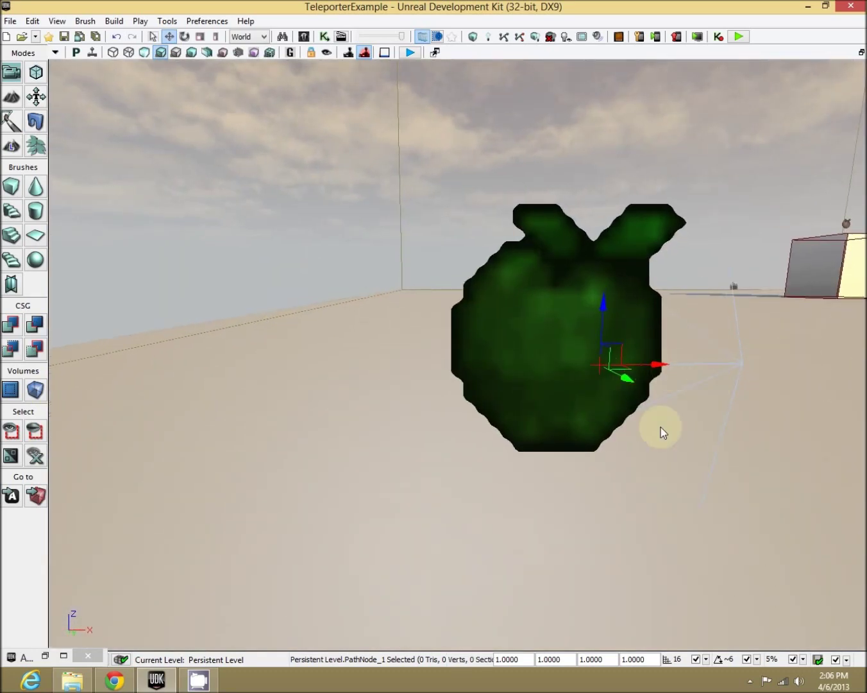
key("s")
right_click_drag(584, 454, 474, 428)
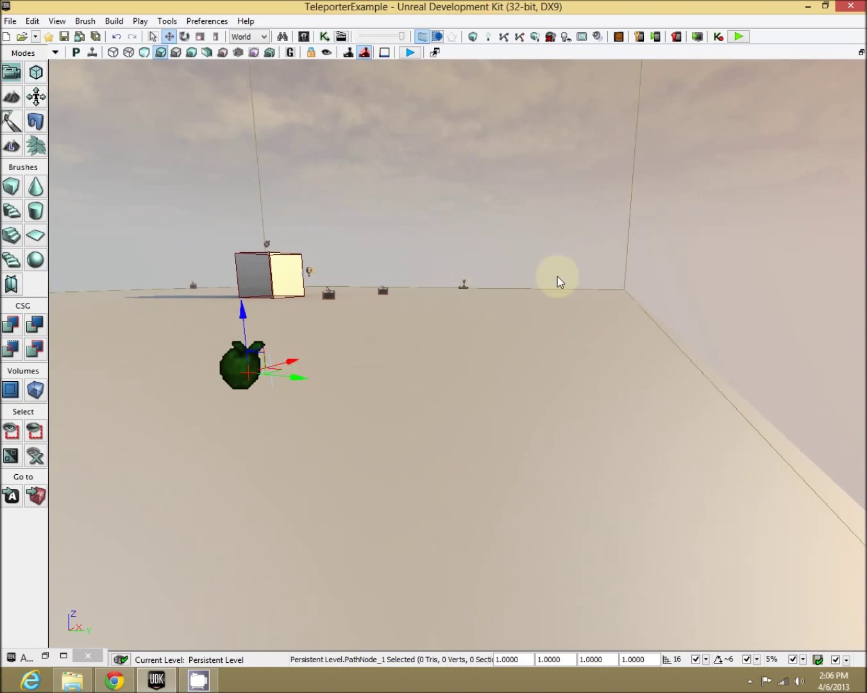
right_click_drag(536, 290, 422, 368)
key("space")
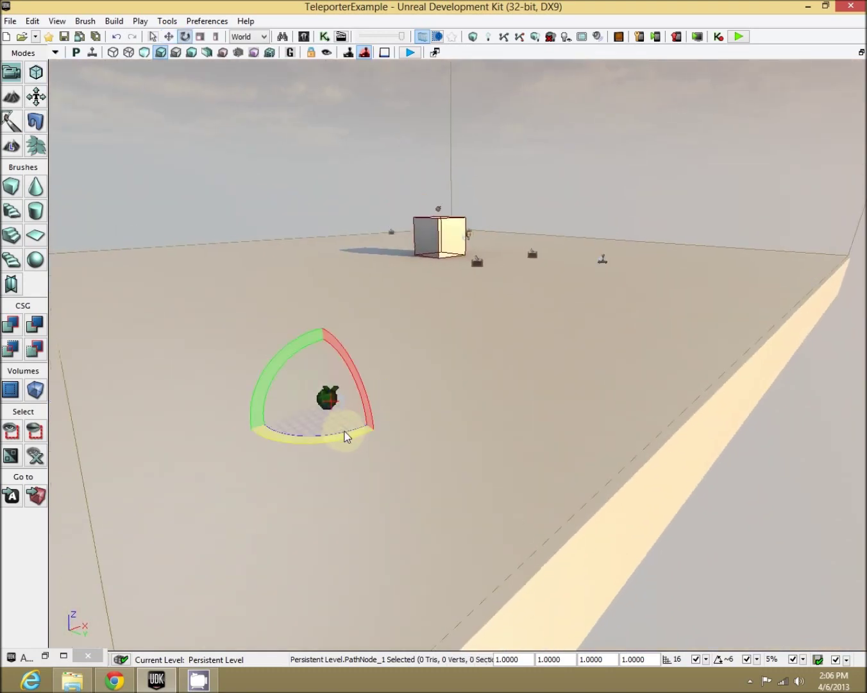
left_click_drag(345, 436, 90, 382)
right_click_drag(510, 435, 531, 421)
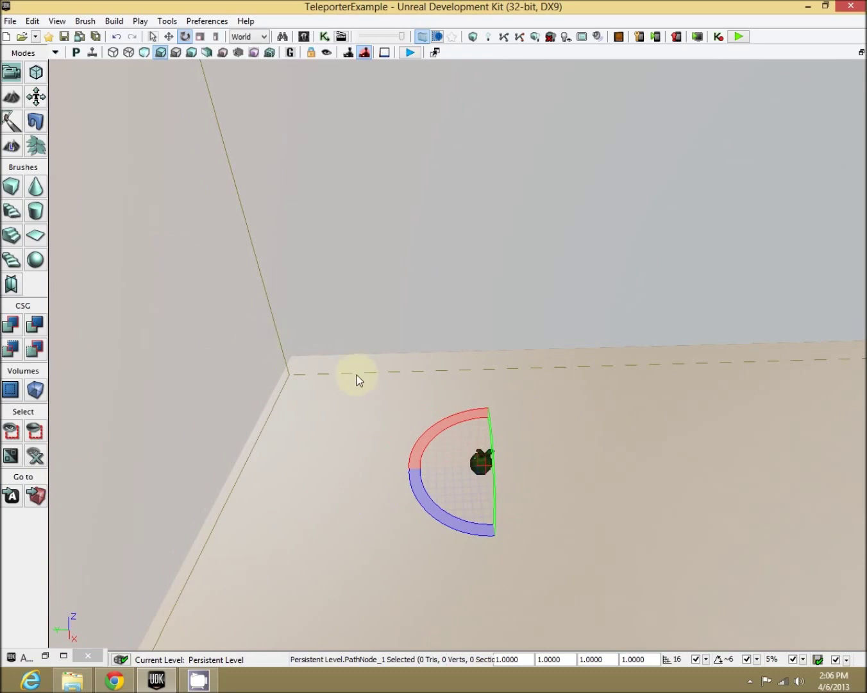
Step: Play the level from beside the wired trigger, walk into it to check the arrival direction, and end the preview
right_click_drag(631, 262, 221, 419)
right_click(231, 421)
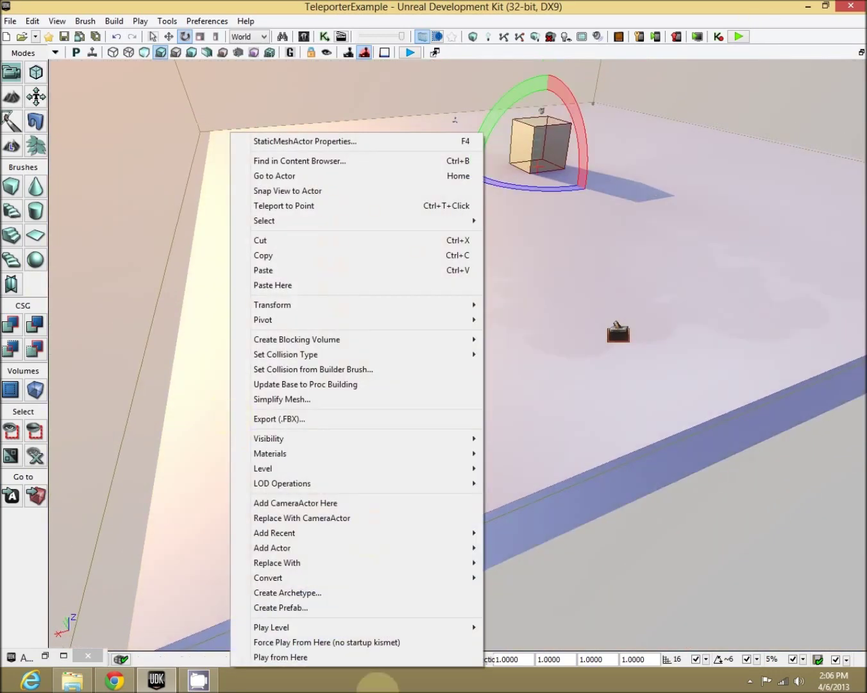
left_click(337, 660)
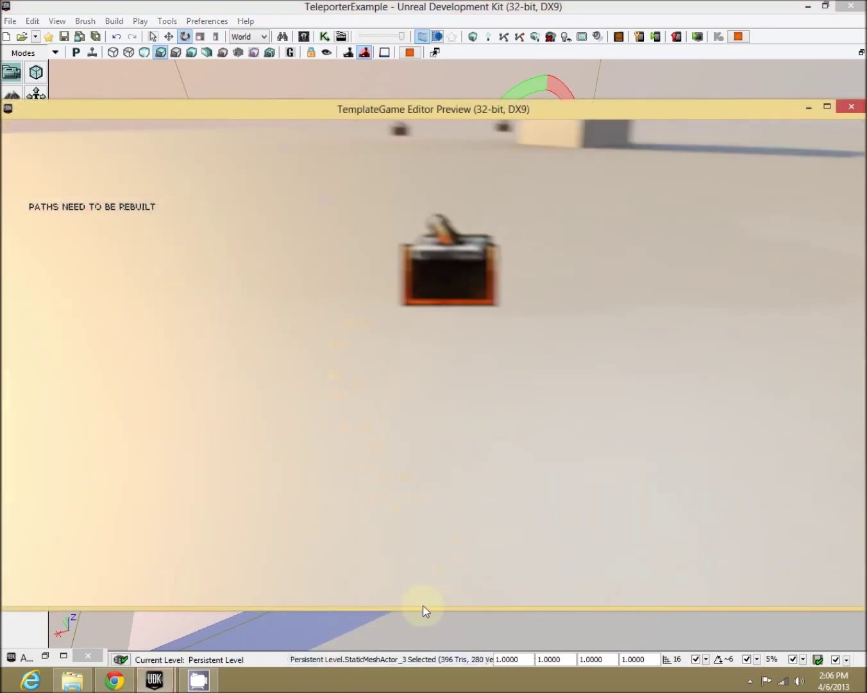
key("w")
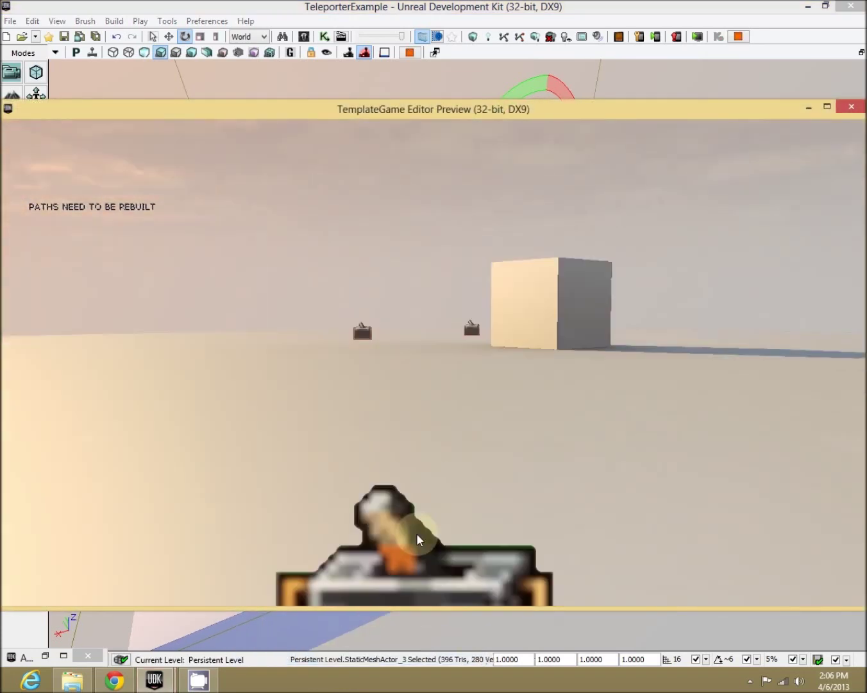
key("w")
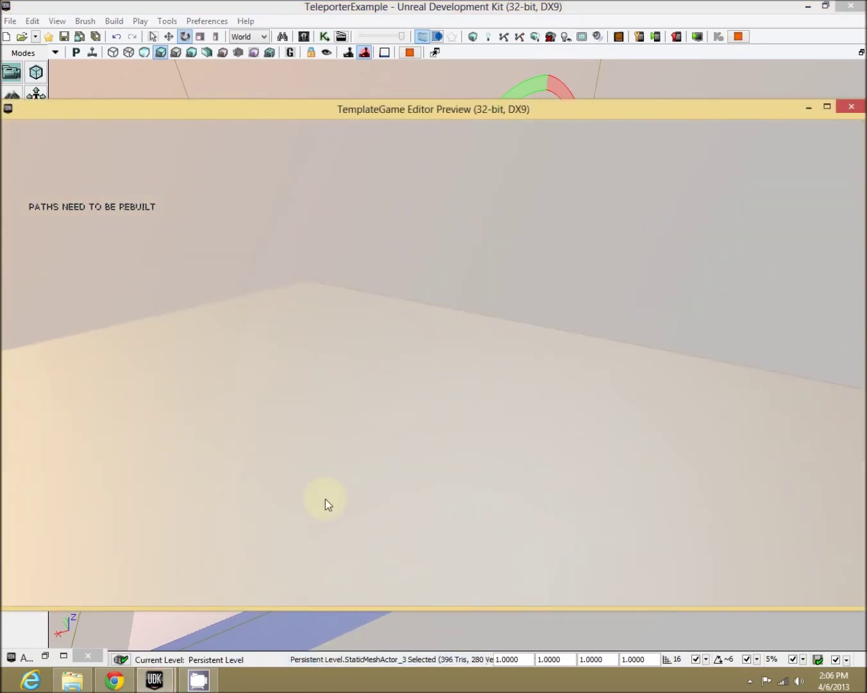
key("Escape")
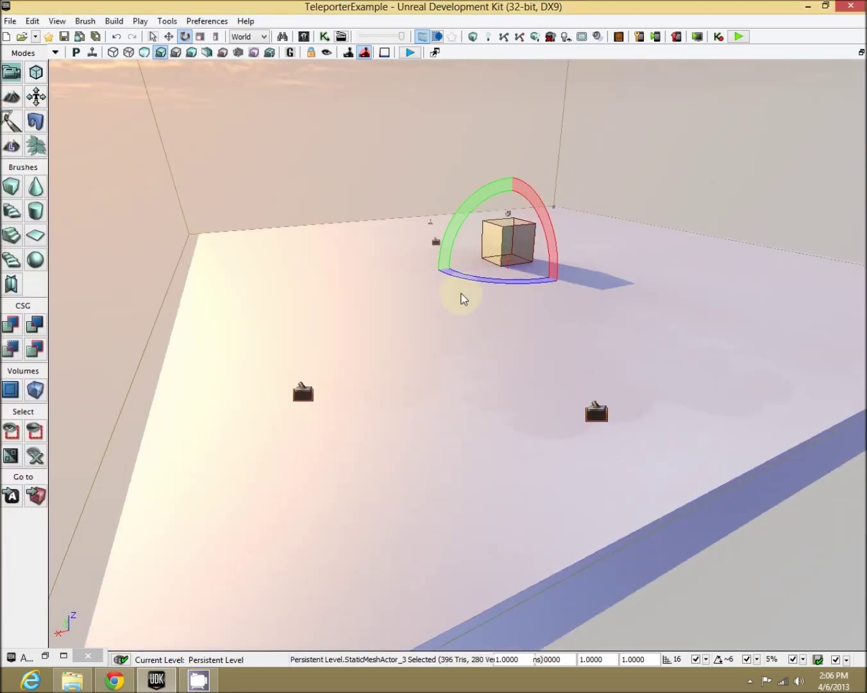
Step: Reopen Kismet and display the Teleport action's Seq Act Teleport properties
left_click(326, 40)
left_click(625, 233)
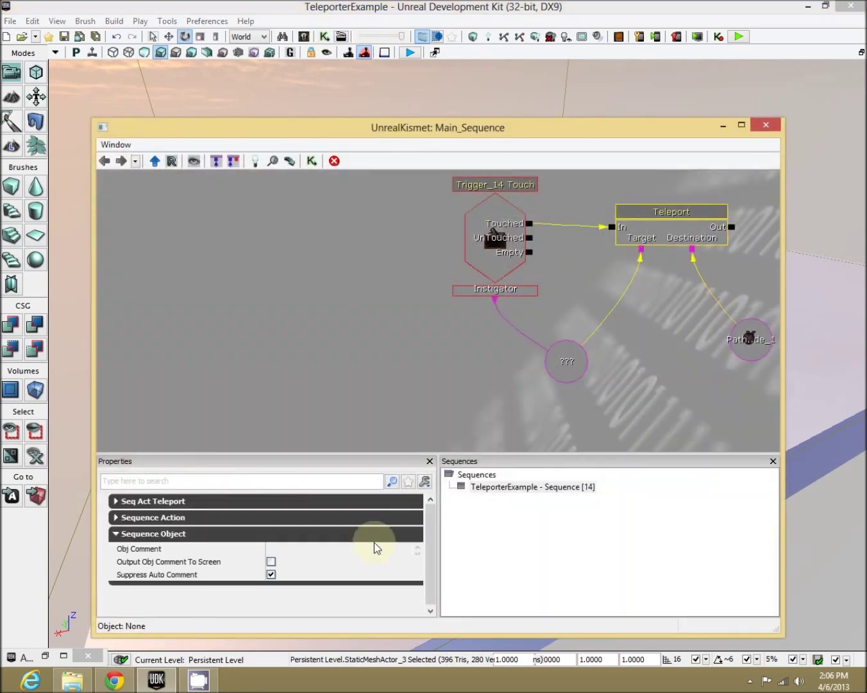
left_click(232, 504)
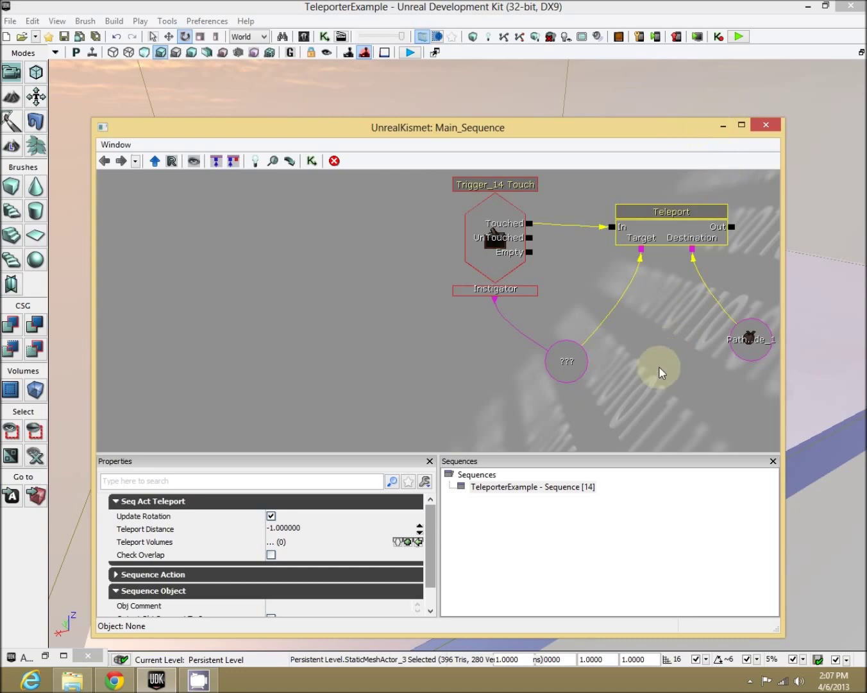
Step: Move Kismet aside, select the unwired trigger on the open floor, and create a Touch event from it below the first sequence
left_click_drag(663, 367, 502, 399)
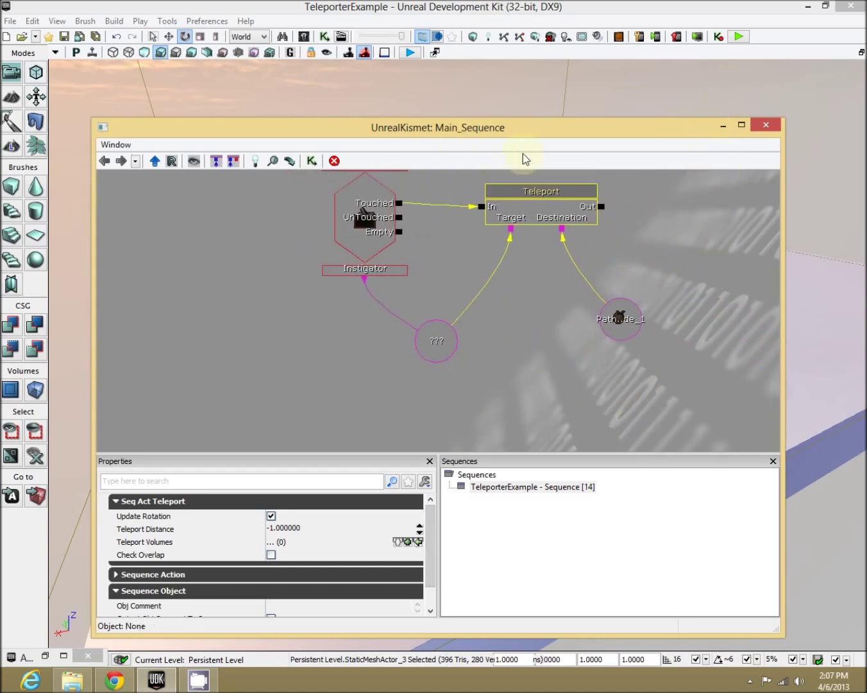
left_click_drag(594, 127, 413, 118)
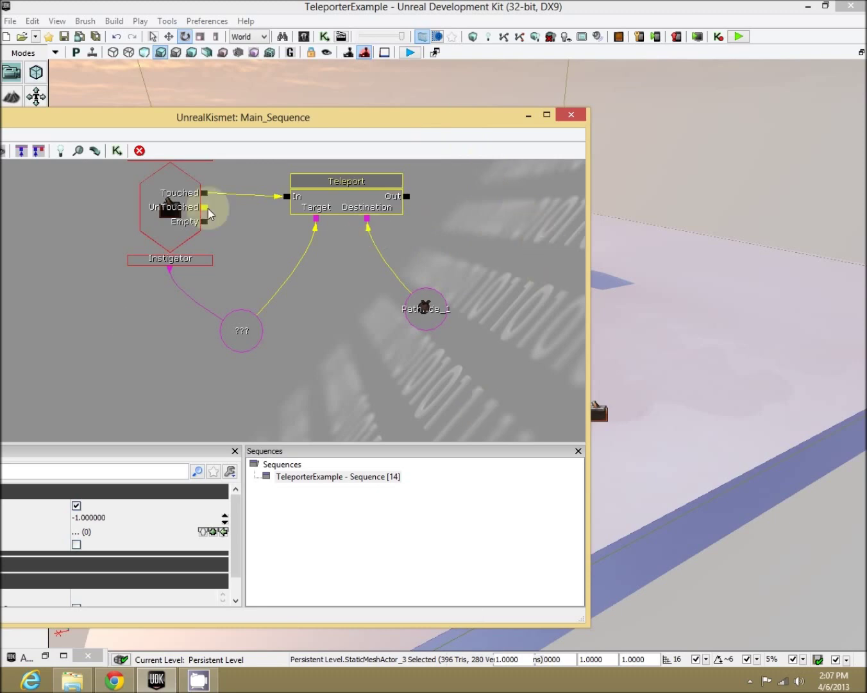
left_click_drag(392, 128, 262, 132)
right_click_drag(682, 292, 532, 331)
left_click(616, 372)
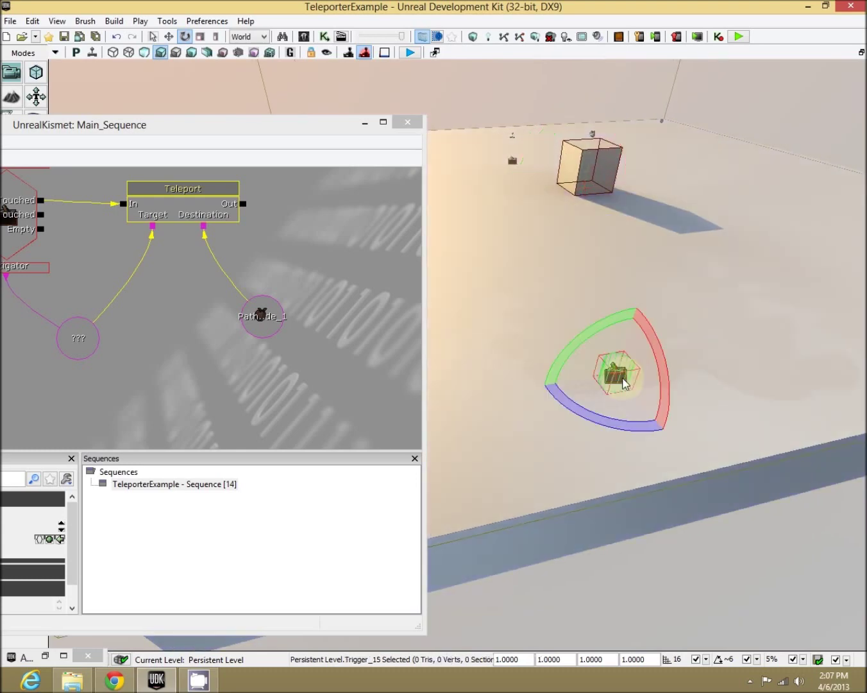
left_click_drag(203, 372, 92, 418)
right_click(192, 294)
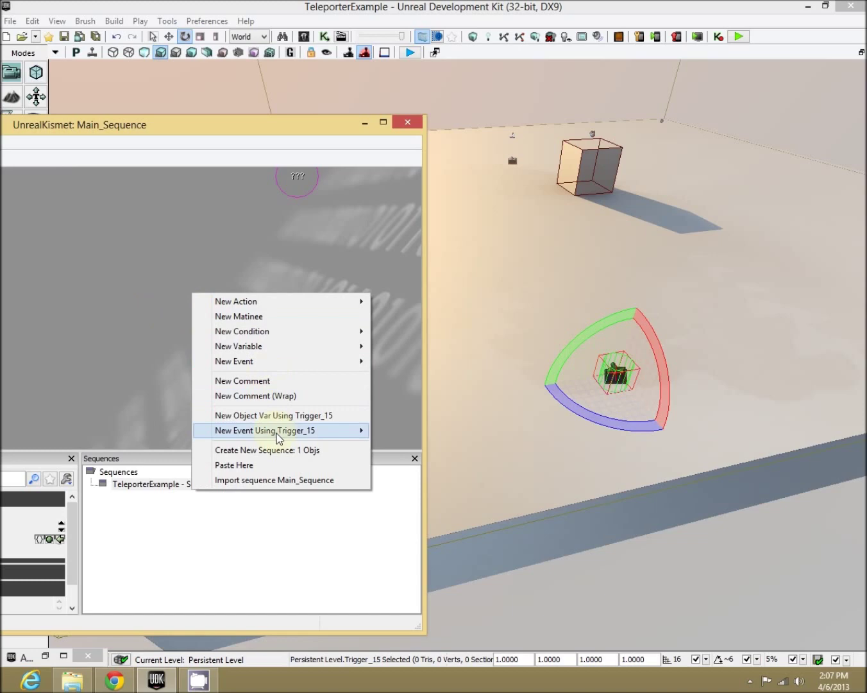
mouse_move(321, 438)
left_click(404, 430)
left_click_drag(346, 391, 141, 315)
left_click_drag(255, 250, 213, 301)
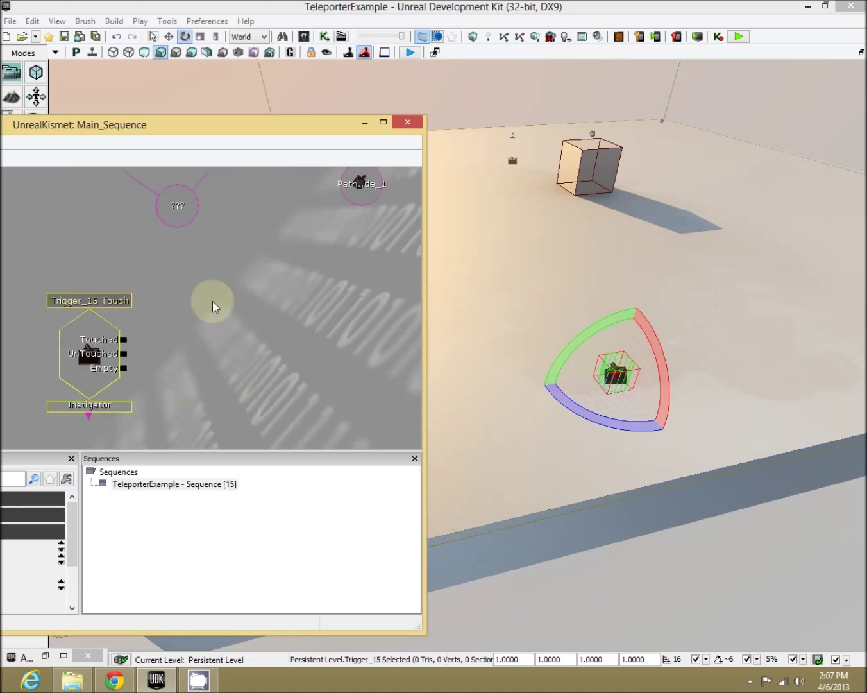
Step: Add a Get Location and Rotation action and link the new Touch event's Touched output to its In
right_click(212, 283)
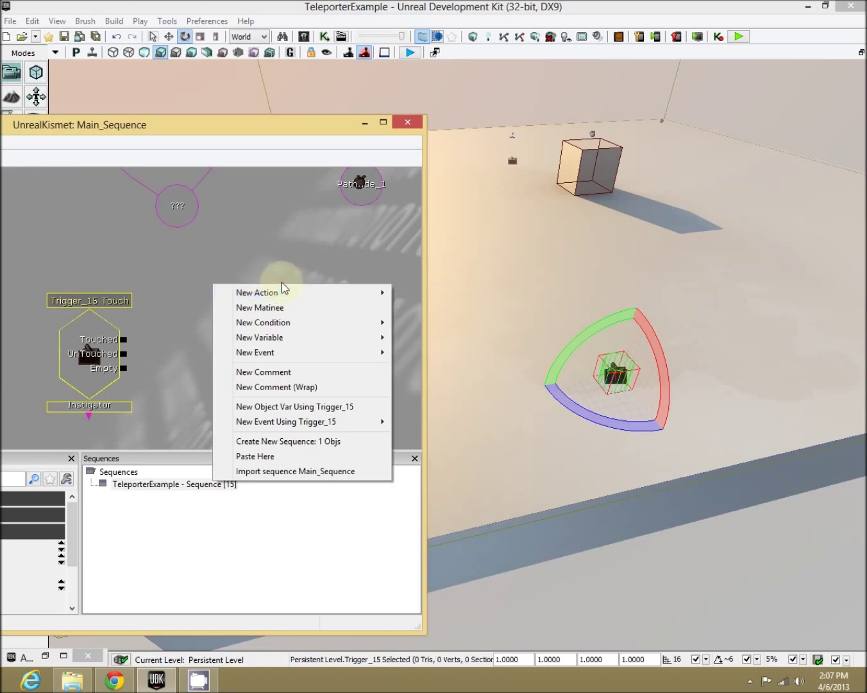
mouse_move(275, 292)
mouse_move(462, 296)
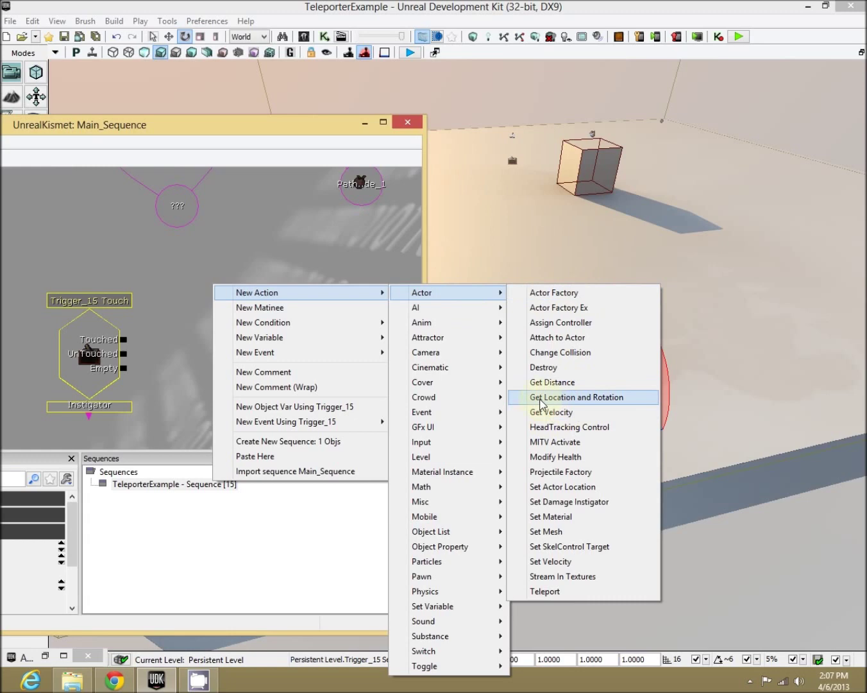
left_click(632, 403)
left_click_drag(212, 323, 126, 342)
left_click_drag(205, 388, 189, 350)
left_click_drag(225, 317, 223, 360)
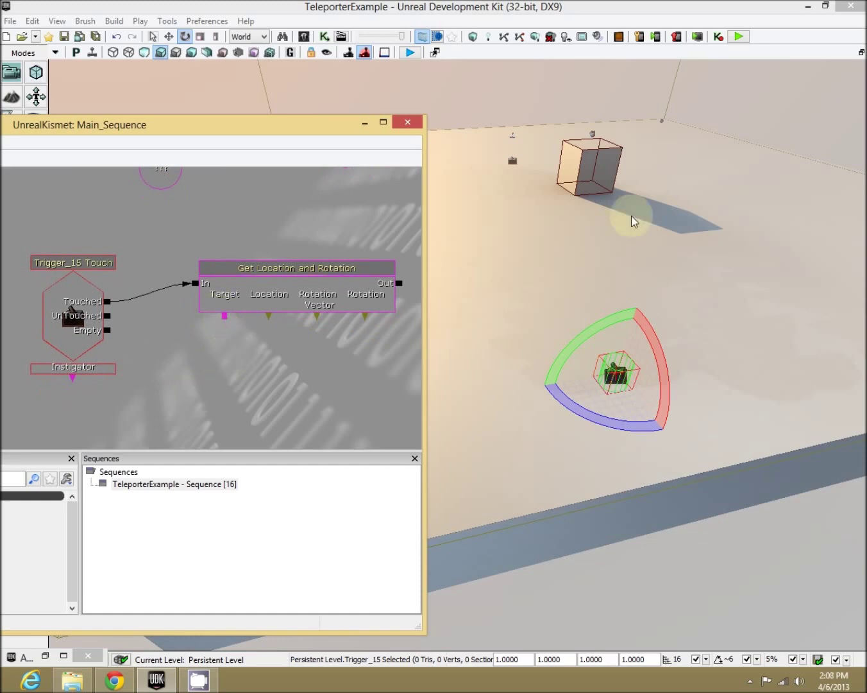
Step: Select the PathNode in the level corner, create an object variable from it, and link it to Get Location and Rotation's Target
left_click(663, 122)
right_click_drag(675, 154, 746, 103)
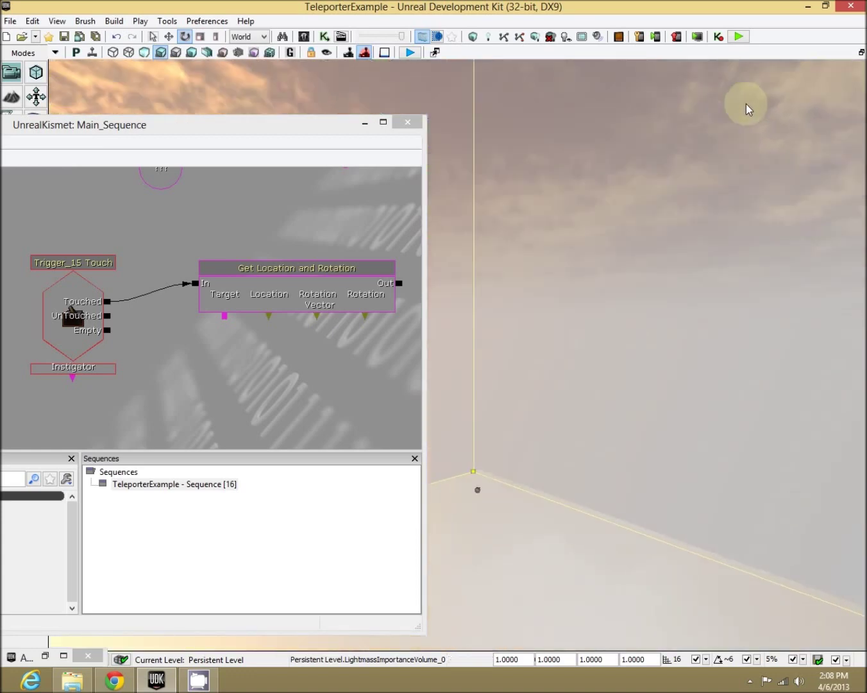
left_click_drag(748, 109, 563, 504)
left_click(562, 491)
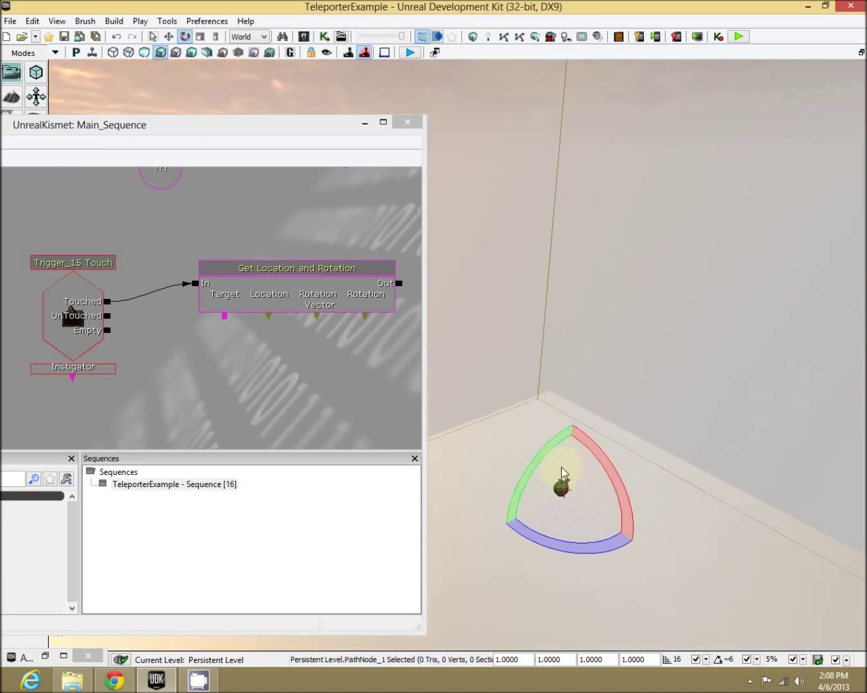
left_click_drag(609, 371, 305, 382)
right_click(201, 354)
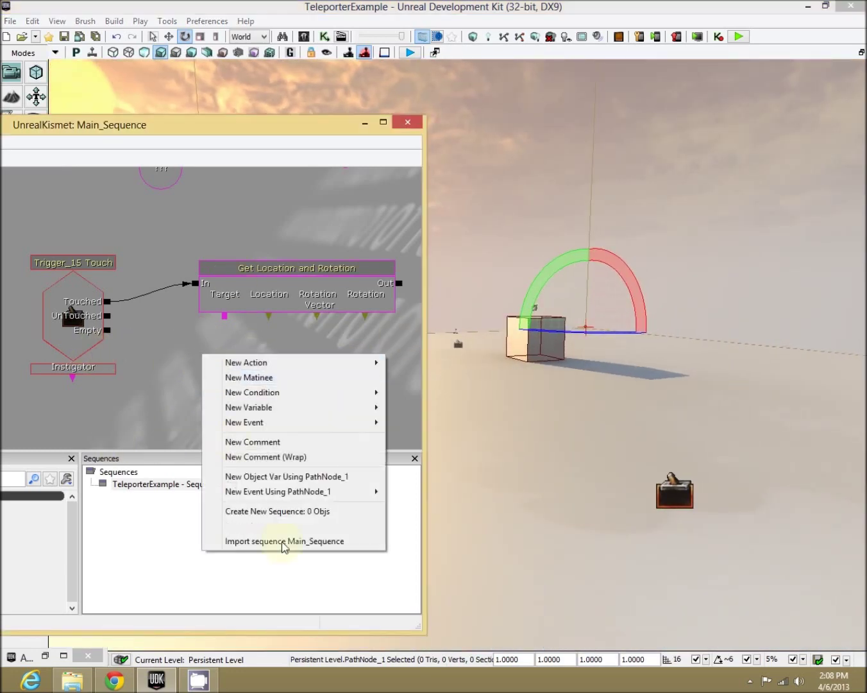
left_click(312, 477)
left_click_drag(224, 317, 173, 377)
left_click(229, 390)
left_click_drag(271, 387, 254, 389)
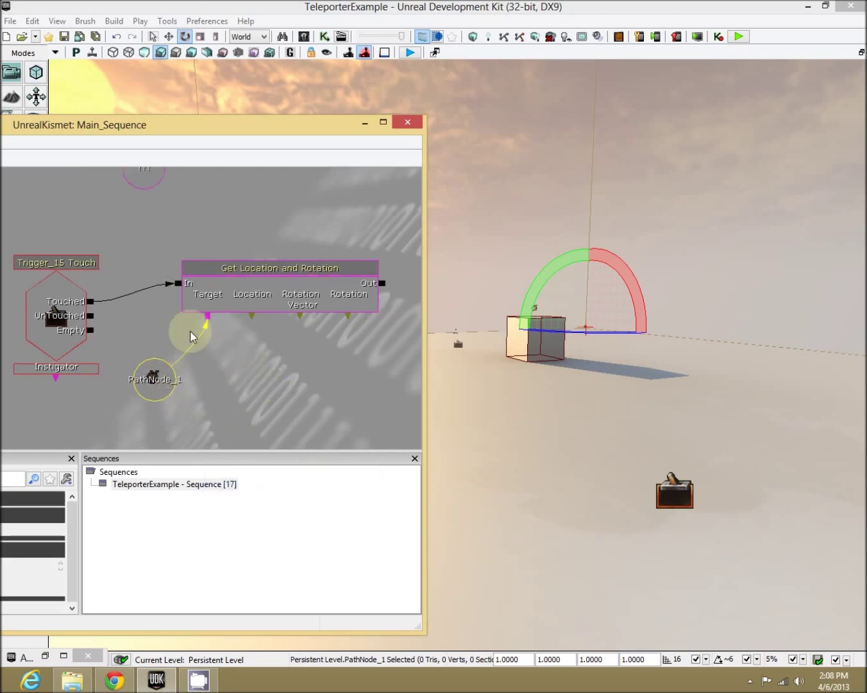
Step: Add a Vector variable below Get Location and Rotation and link it to the action's Location output
left_click_drag(251, 319, 263, 380)
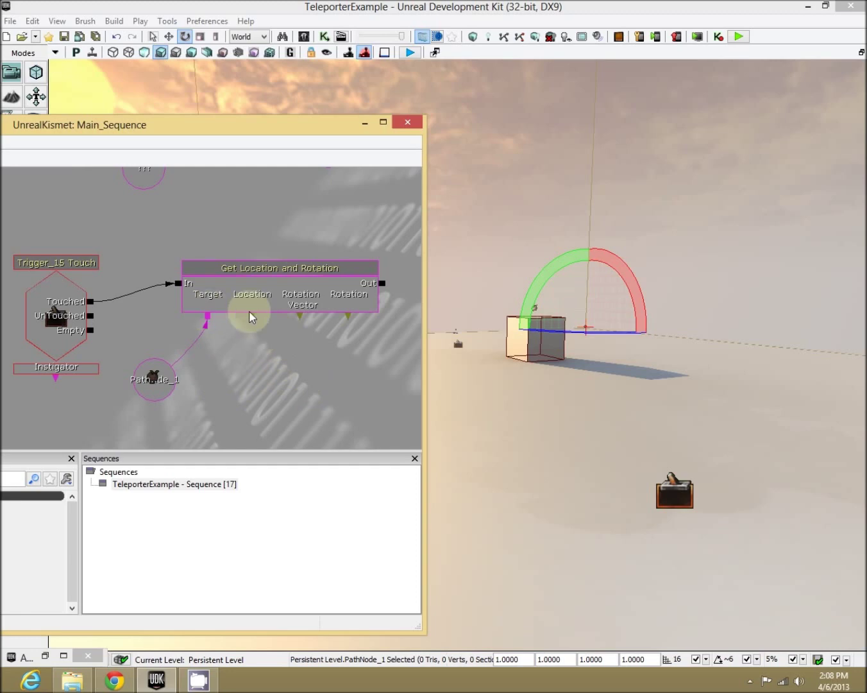
left_click_drag(251, 317, 307, 371)
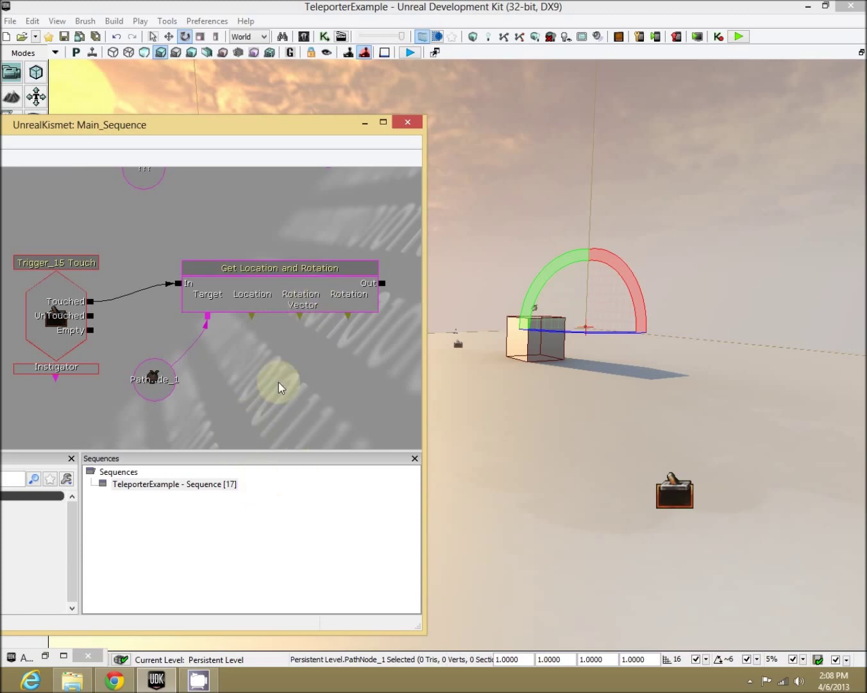
right_click(251, 357)
mouse_move(379, 390)
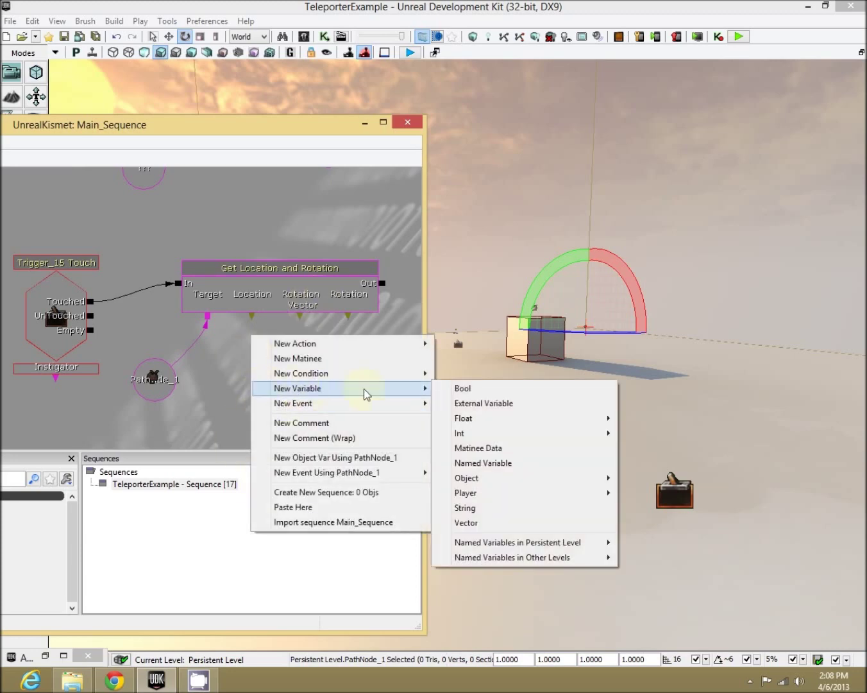
left_click(514, 523)
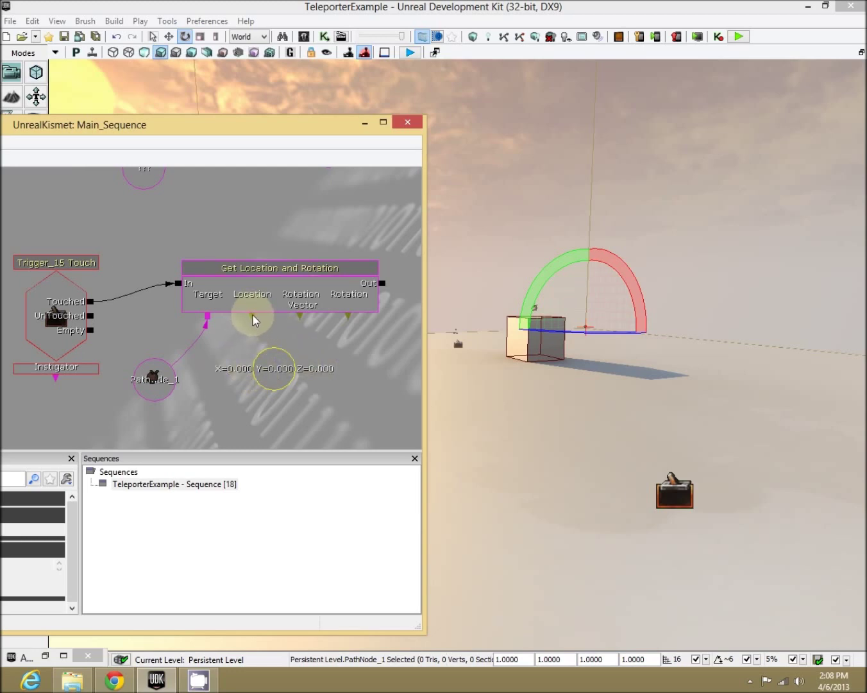
left_click_drag(252, 316, 348, 411)
left_click(268, 367)
left_click_drag(319, 385, 270, 370)
scroll(289, 360, "down", 2)
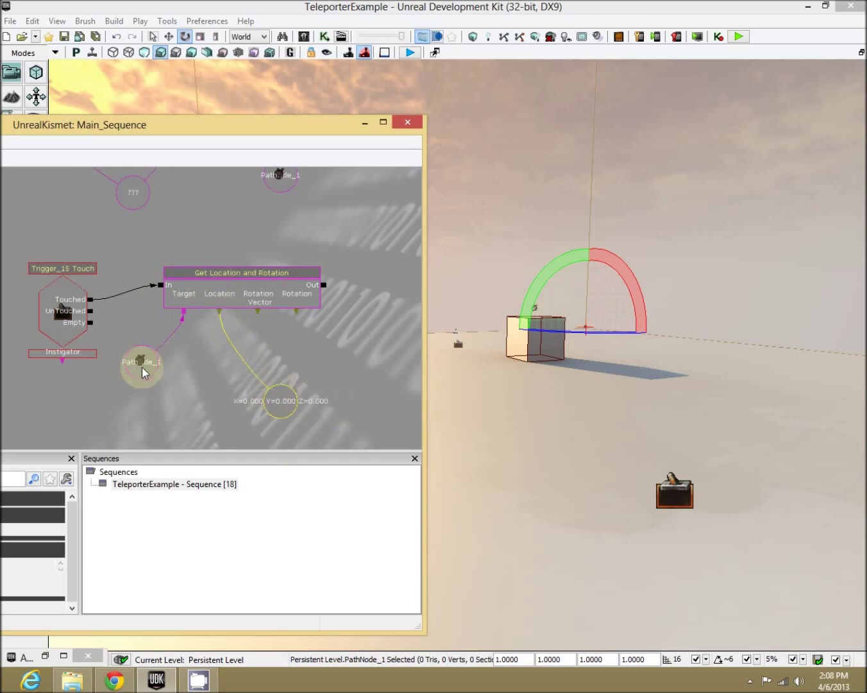
Step: Add a Set Actor Location action, link Get Location and Rotation's Out to its In, and link its Location to the Vector variable
left_click_drag(142, 371, 175, 378, "ctrl")
left_click_drag(300, 337, 226, 345)
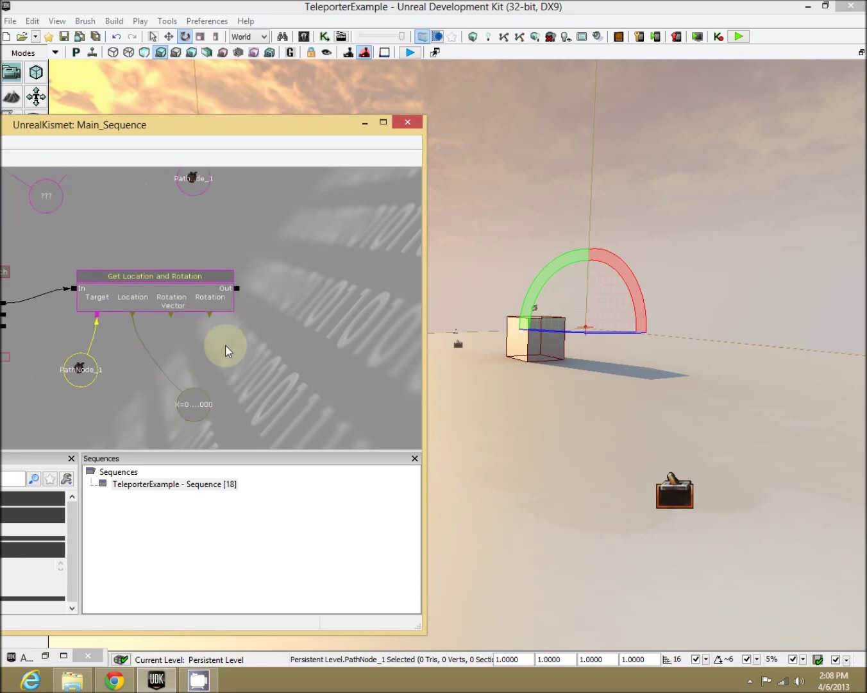
right_click(277, 302)
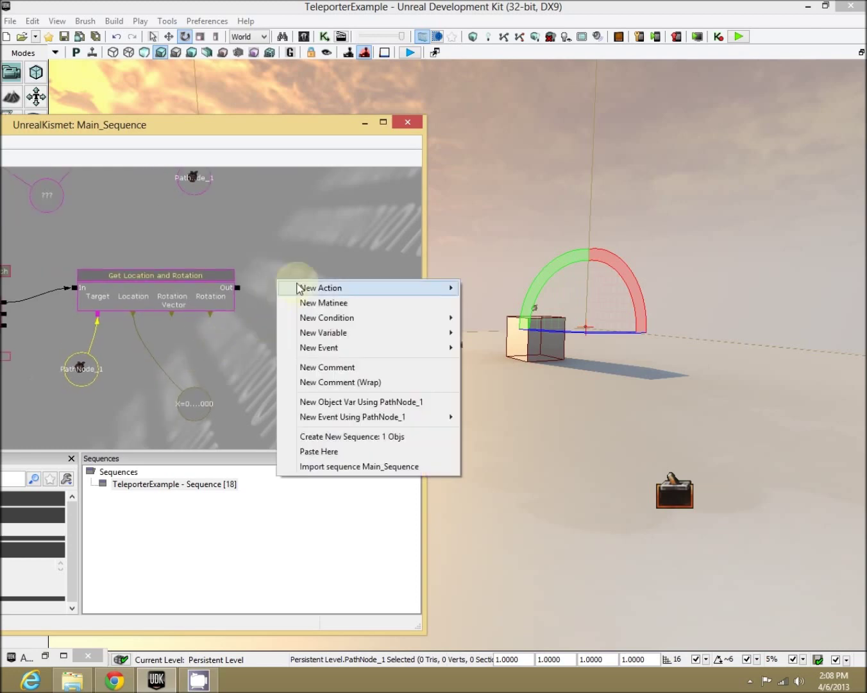
mouse_move(292, 288)
mouse_move(517, 290)
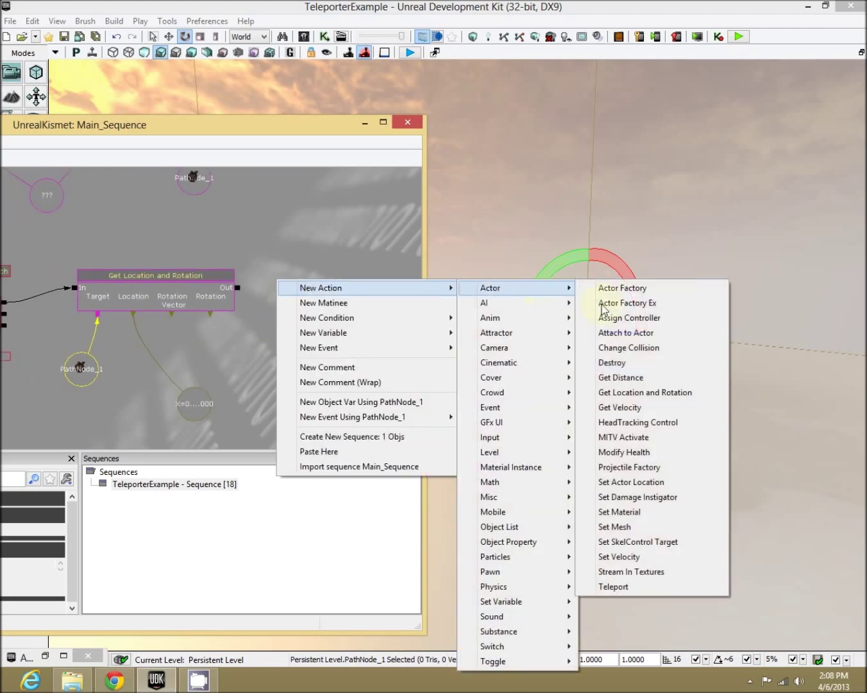
left_click(645, 482)
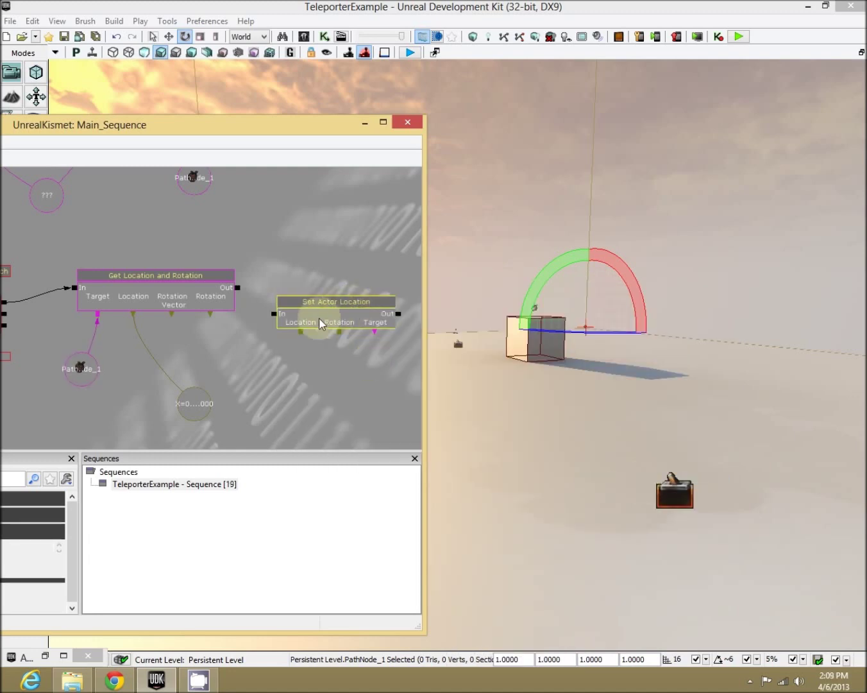
left_click_drag(320, 324, 347, 300, "ctrl")
left_click_drag(234, 283, 289, 286)
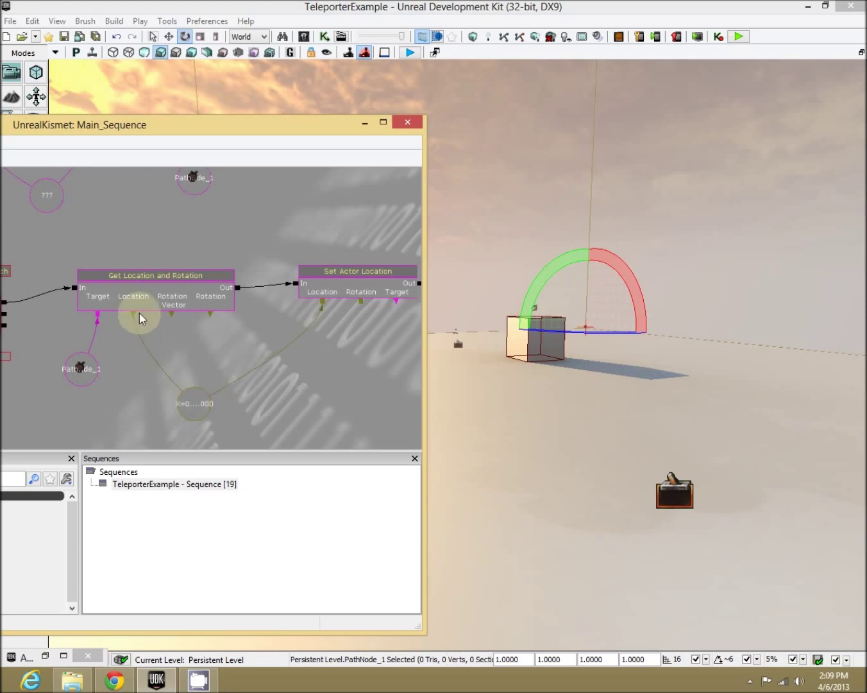
Step: Add an empty Object variable below the second Touch event and link it to the event's Instigator
left_click_drag(323, 379, 257, 386)
left_click_drag(283, 335, 304, 320)
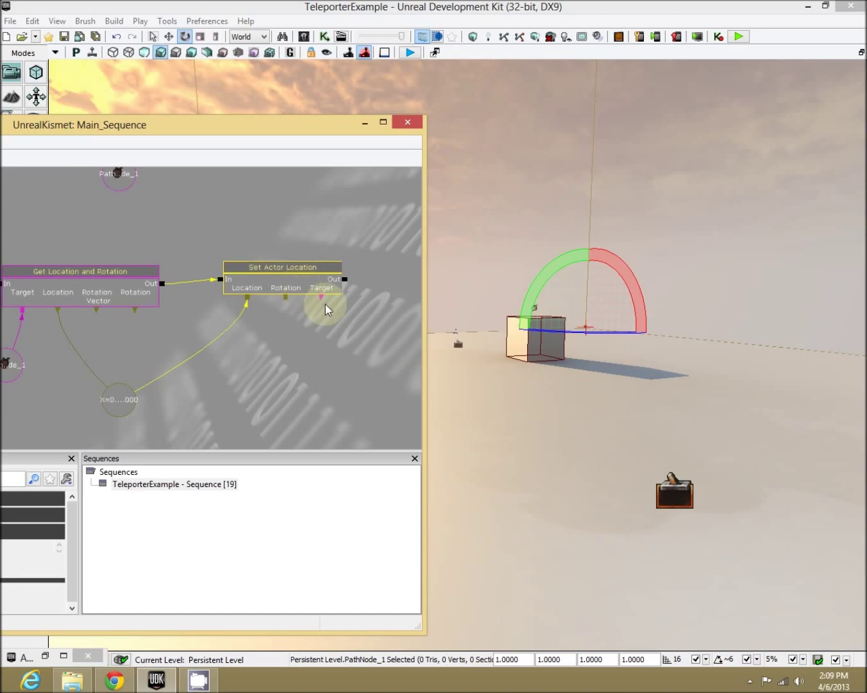
left_click_drag(307, 355, 344, 355)
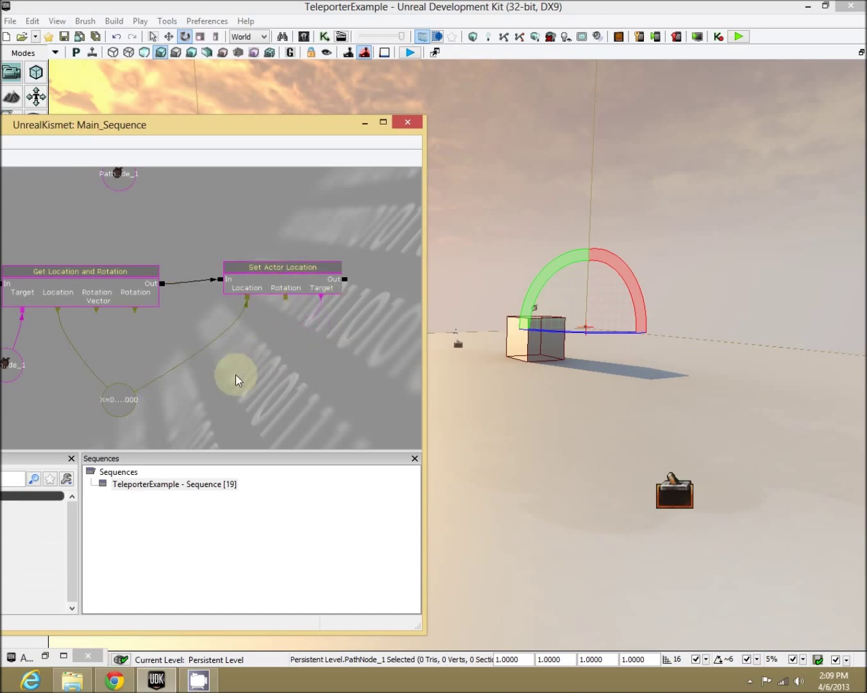
left_click_drag(235, 375, 379, 352)
left_click_drag(42, 330, 333, 213)
left_click_drag(392, 192, 392, 196)
left_click_drag(56, 299, 161, 362)
left_click(176, 282)
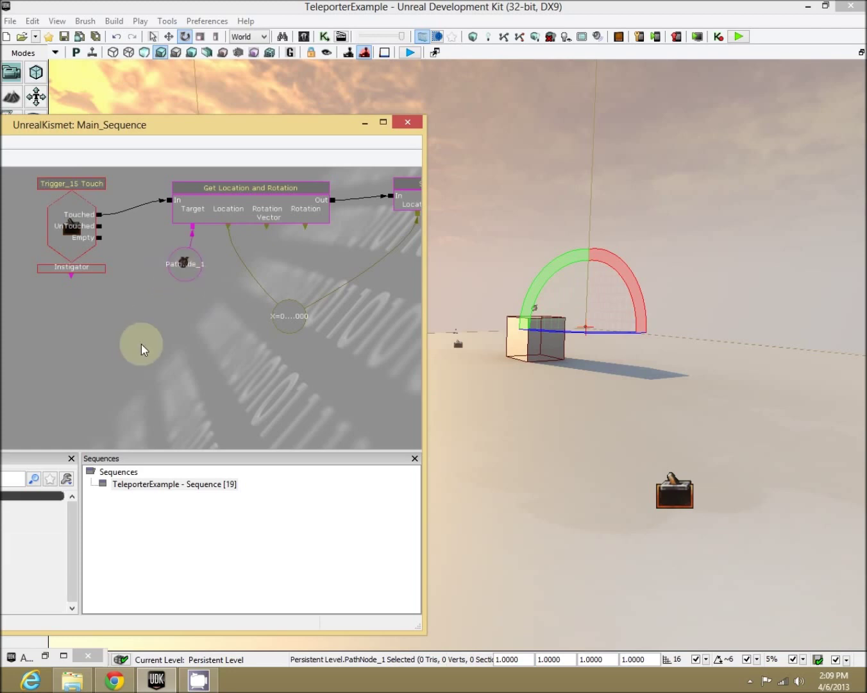
right_click(142, 326)
mouse_move(237, 391)
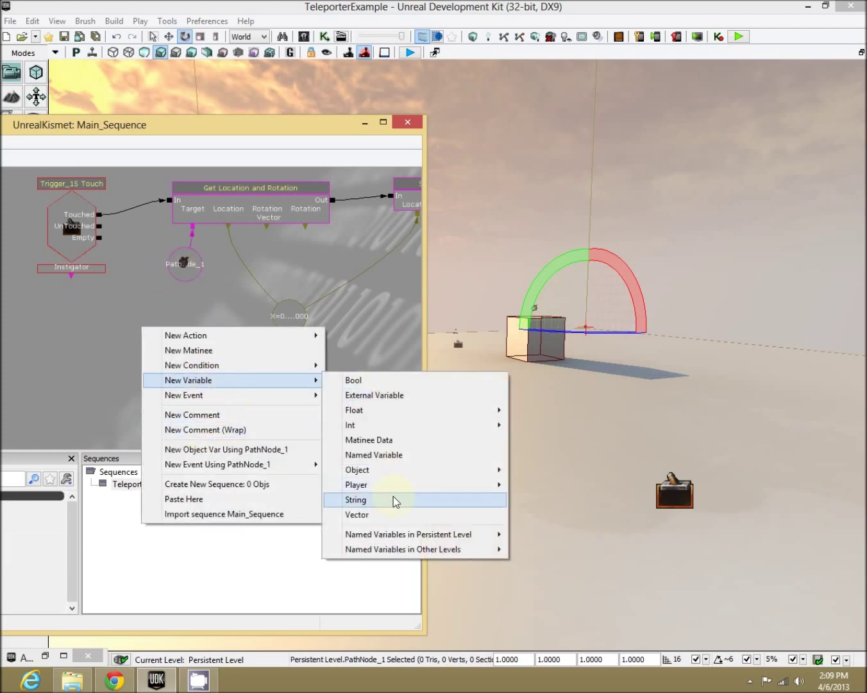
mouse_move(392, 474)
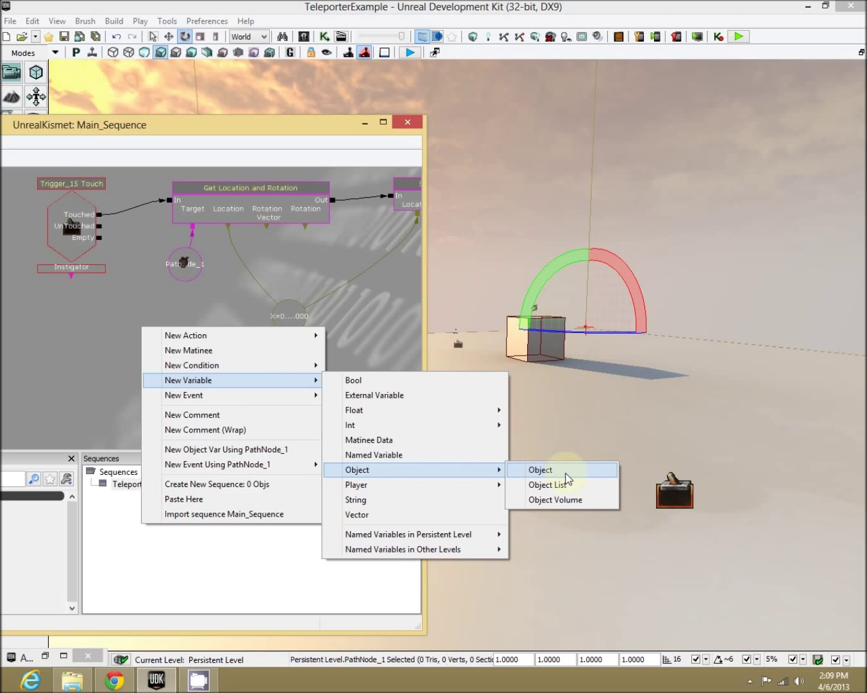
left_click(564, 473)
left_click(81, 292)
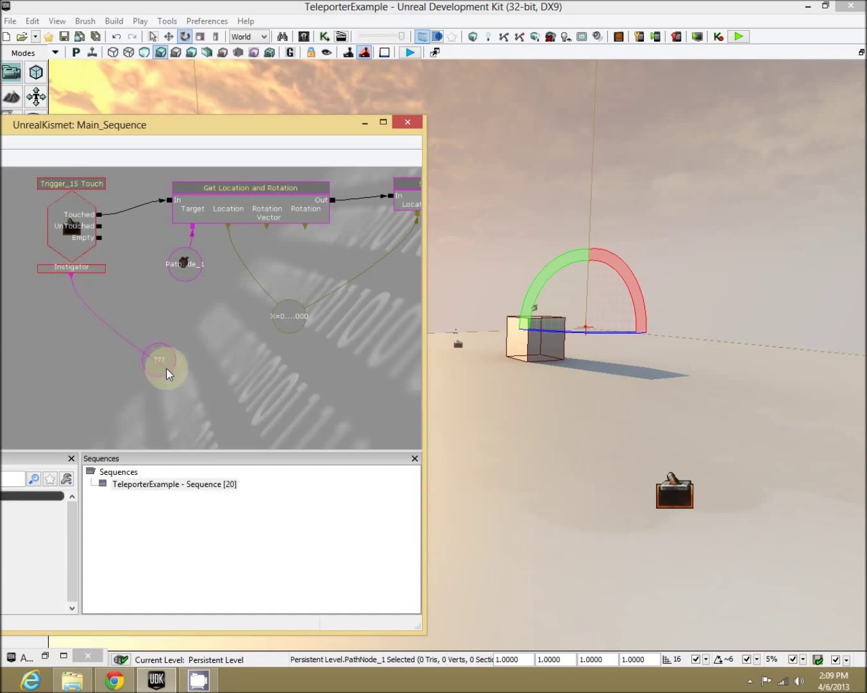
Step: Move the empty Object variable below the Vector variable and link Set Actor Location's Target to it
left_click_drag(232, 362, 160, 392)
left_click_drag(88, 388, 266, 434, "ctrl")
left_click_drag(369, 367, 288, 366)
left_click_drag(342, 251, 189, 426)
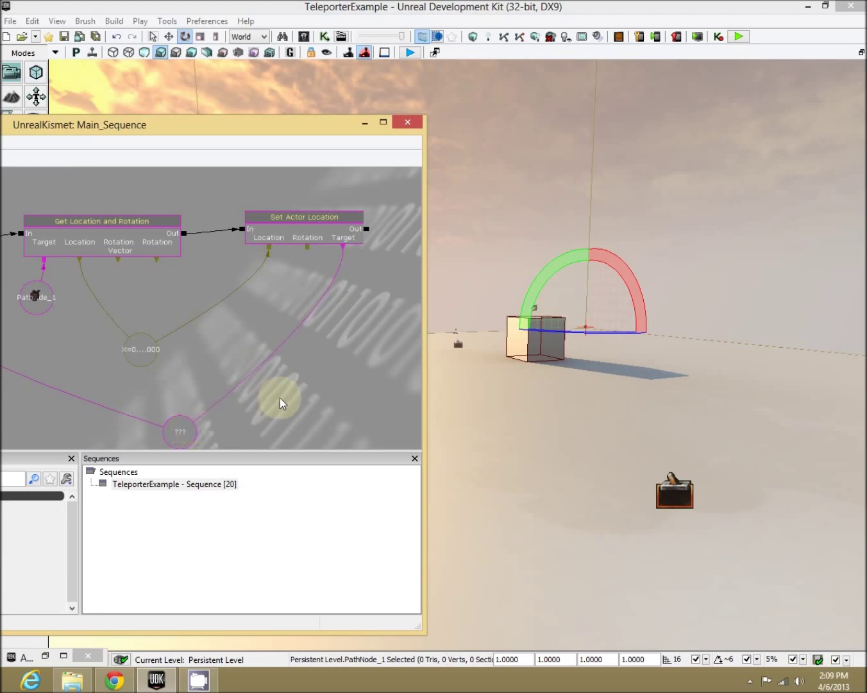
left_click_drag(217, 381, 289, 390)
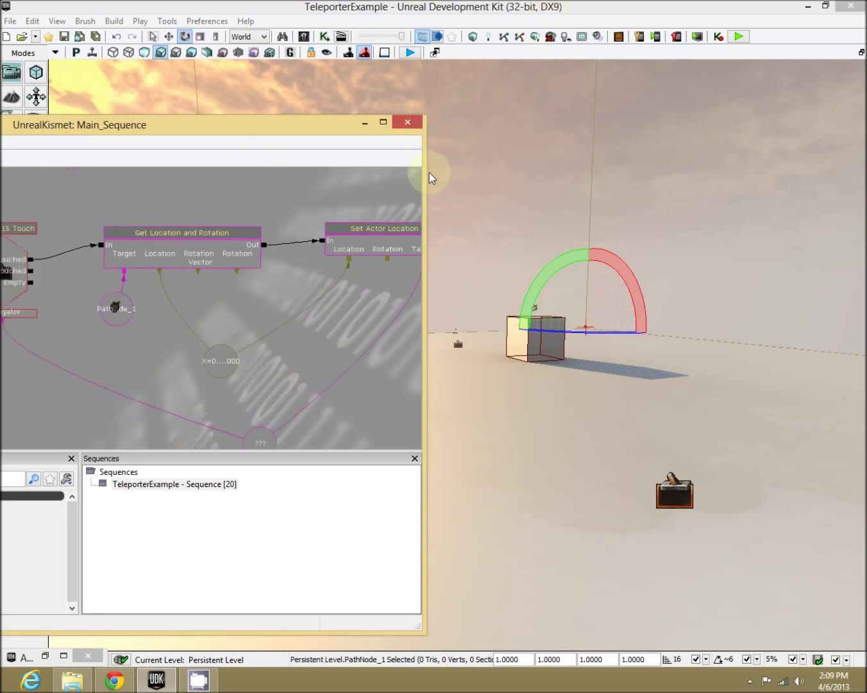
Step: Play the level from the open floor, walk toward the nearby trigger, and end the preview
right_click(579, 610)
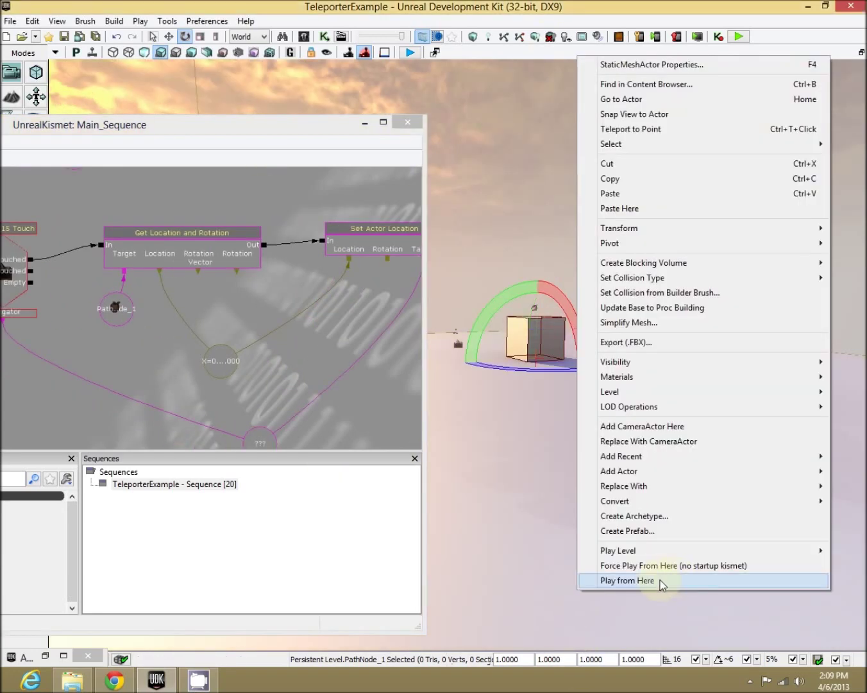
left_click(660, 580)
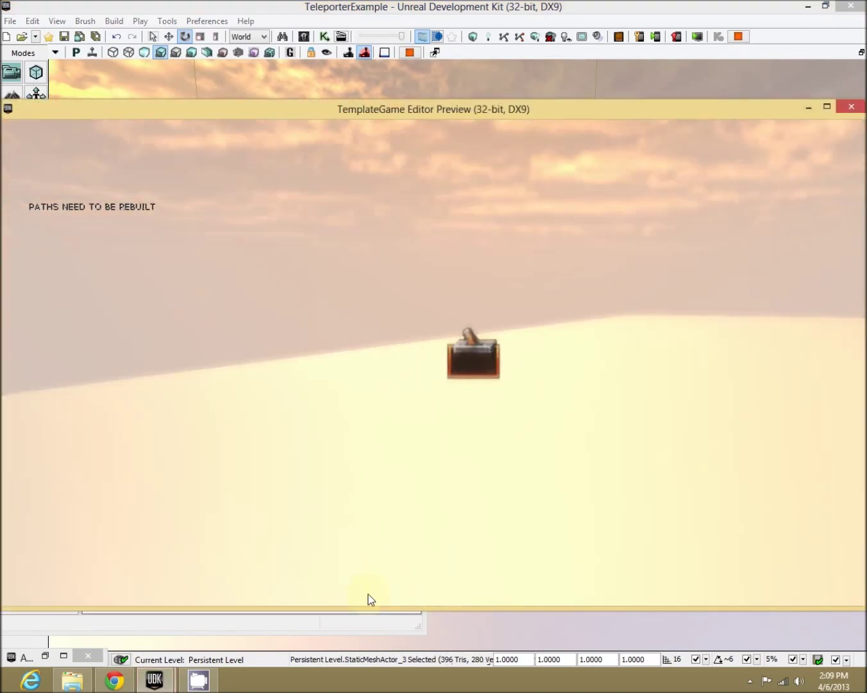
mouse_move(682, 609)
key("w")
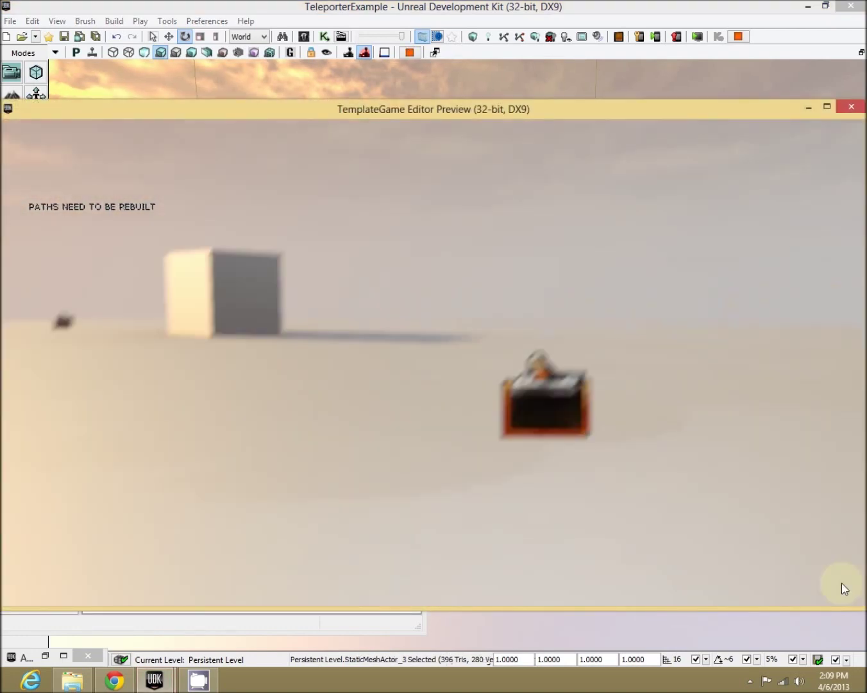
key("w")
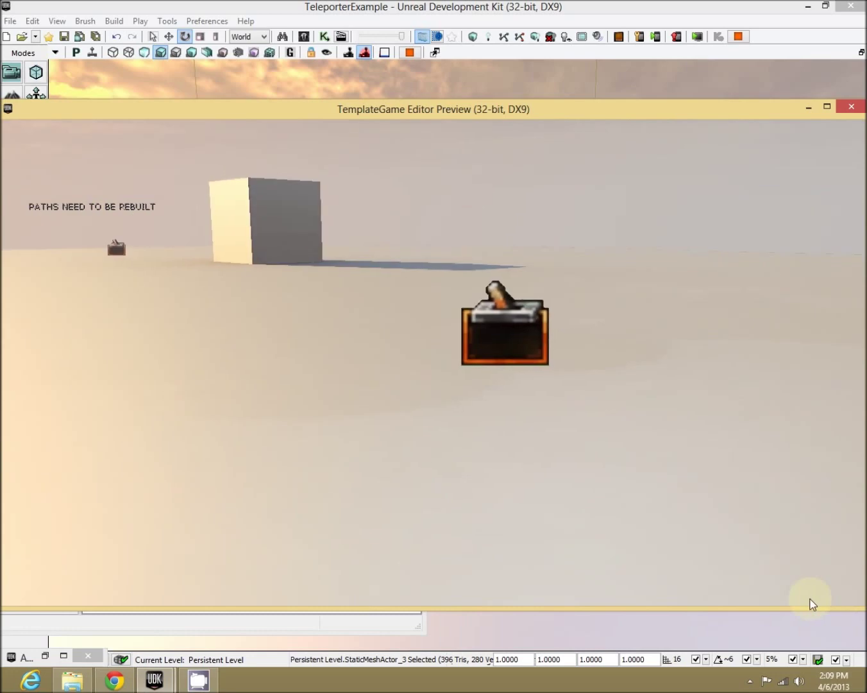
key("Escape")
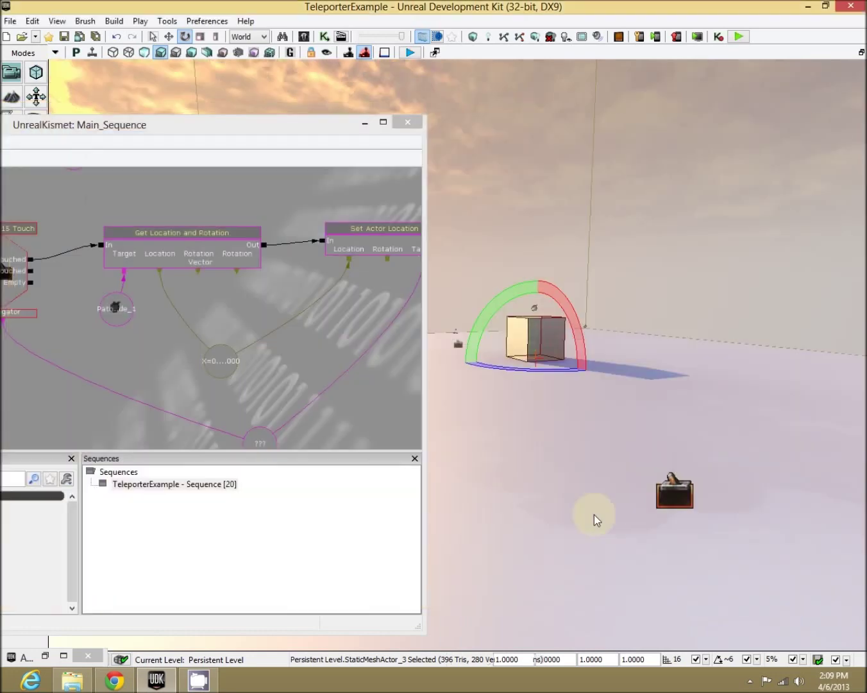
Step: Play the level from beside the cube and walk into the open-floor trigger to test the second teleporter
right_click(568, 345)
left_click(561, 657)
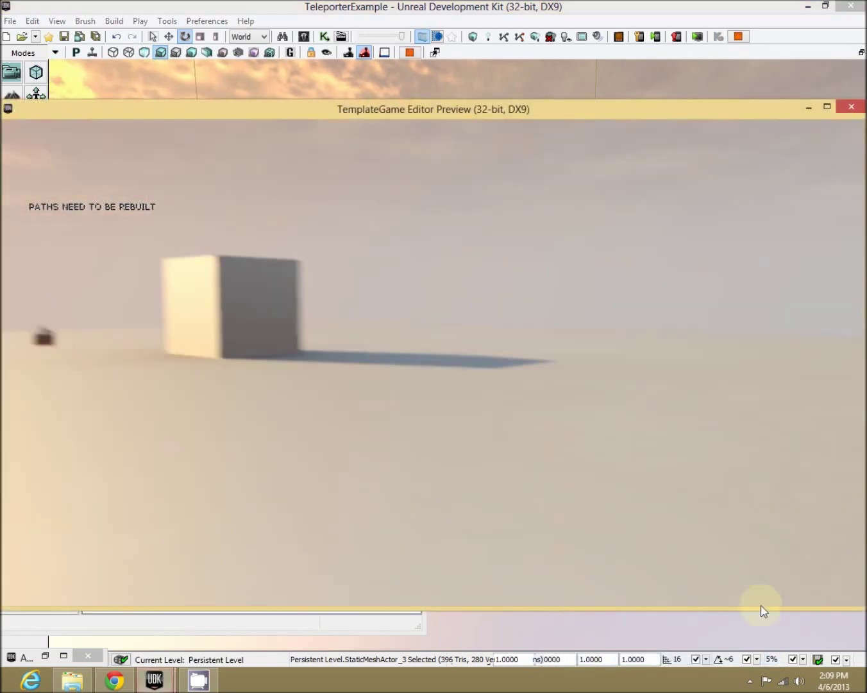
key("d")
key("w")
key("w")
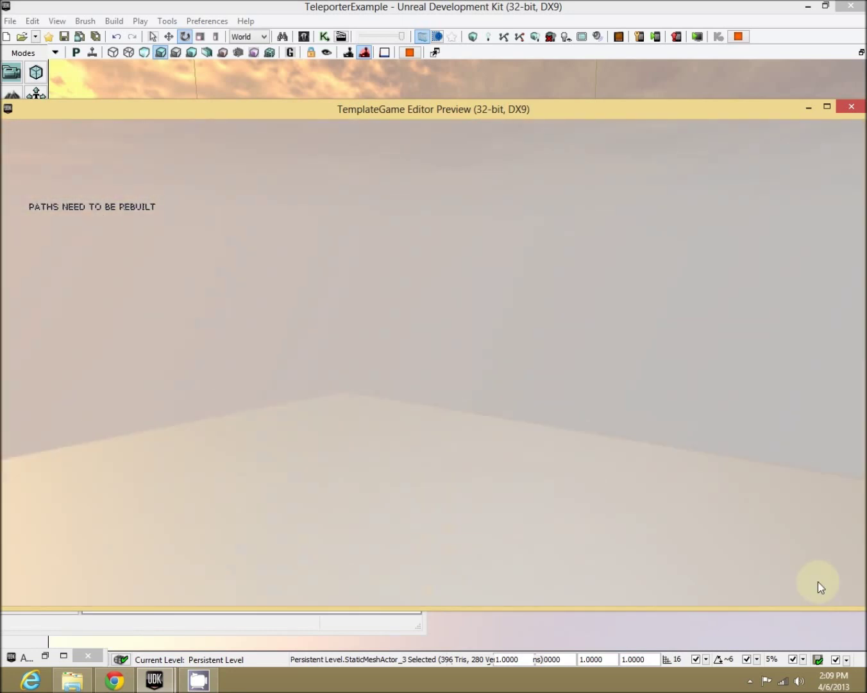
mouse_move(801, 565)
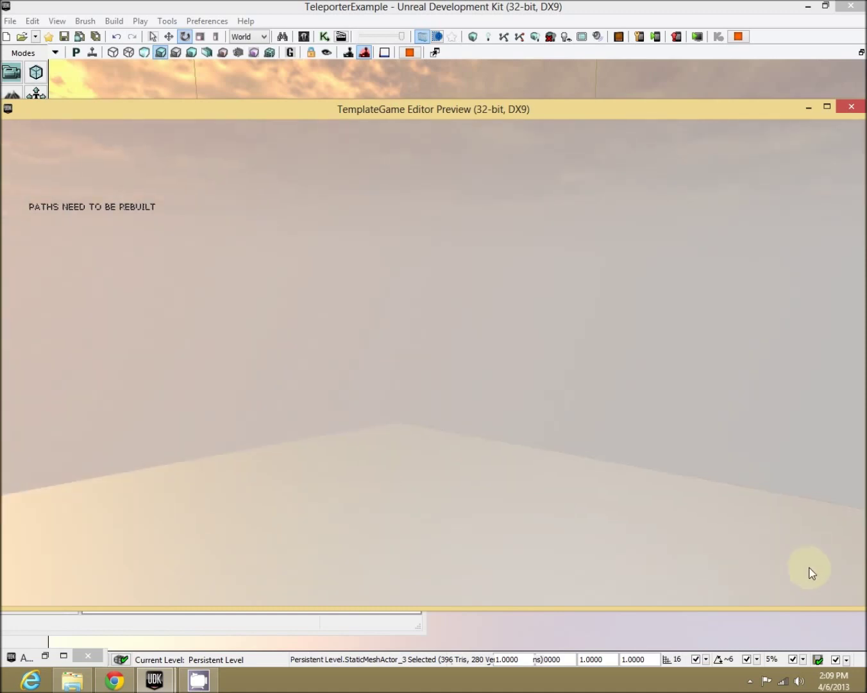
key("Escape")
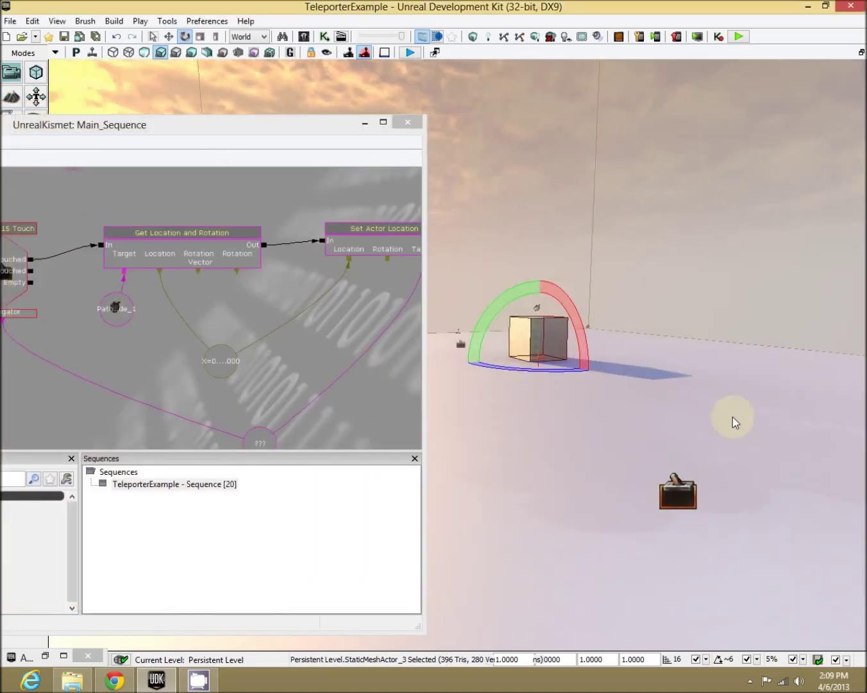
Step: Play the level from the floor behind the open-floor trigger, test the teleporter again, and look back from the destination
right_click(732, 418)
left_click(702, 657)
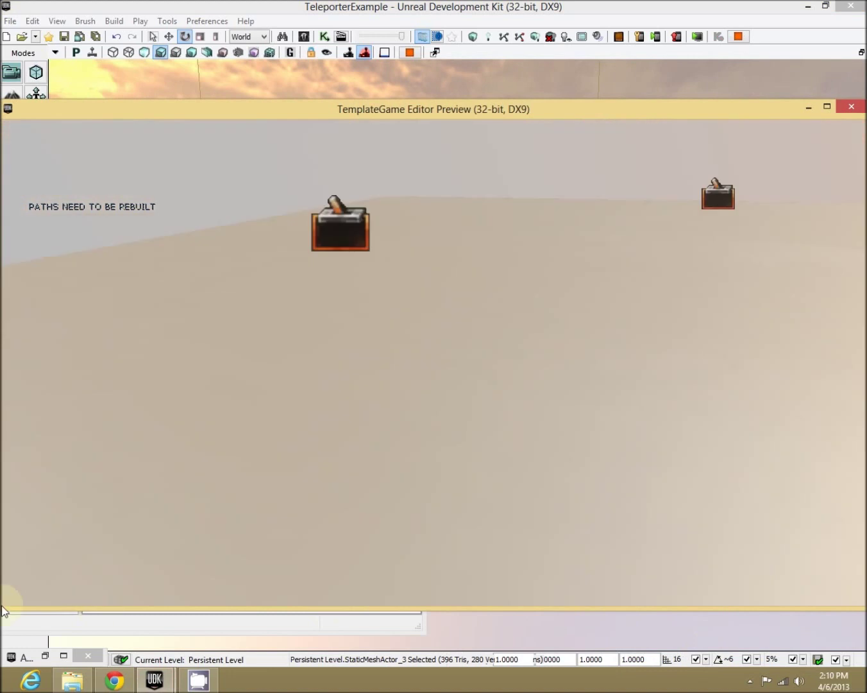
key("w")
key("w")
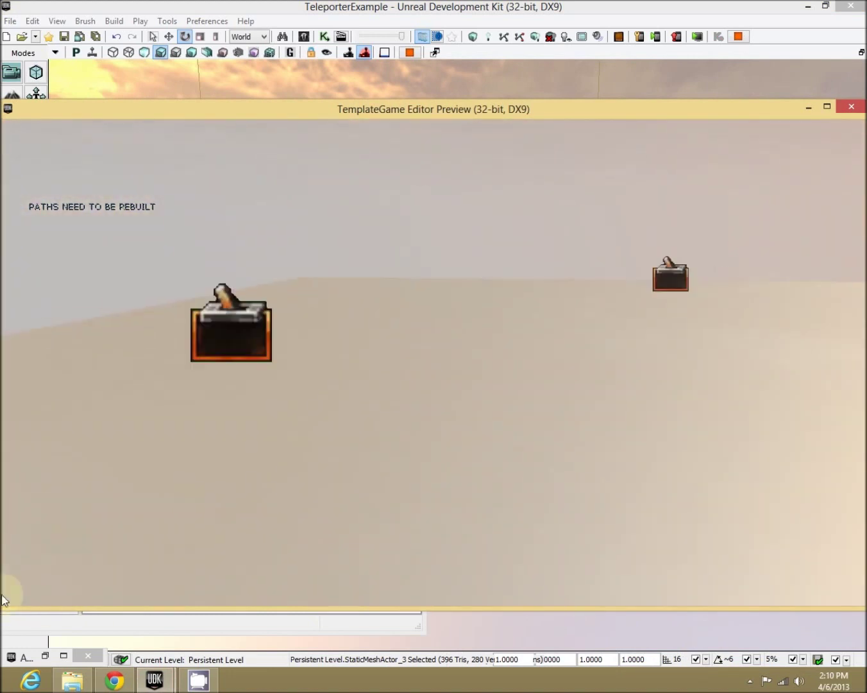
key("w")
key("w")
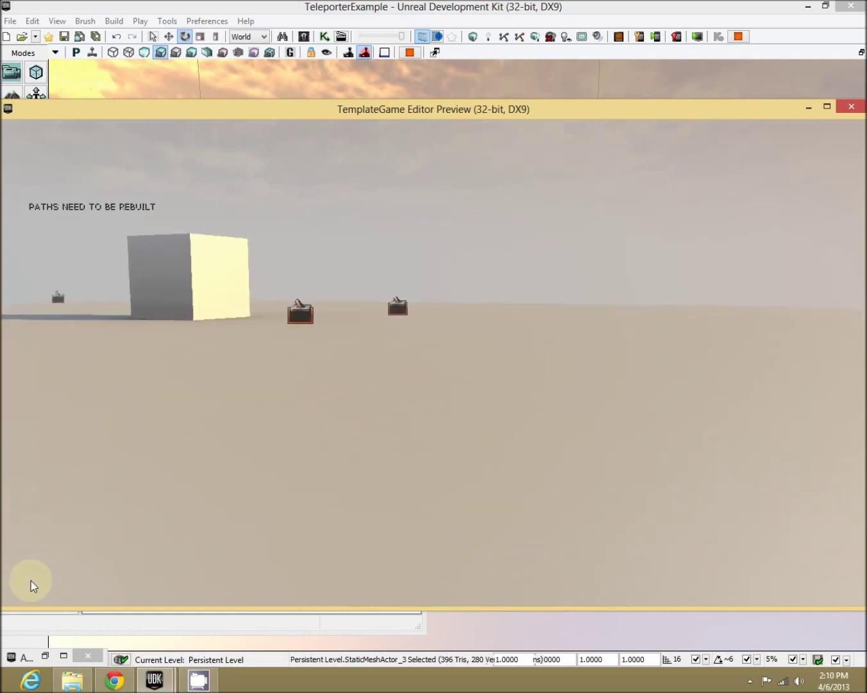
key("w")
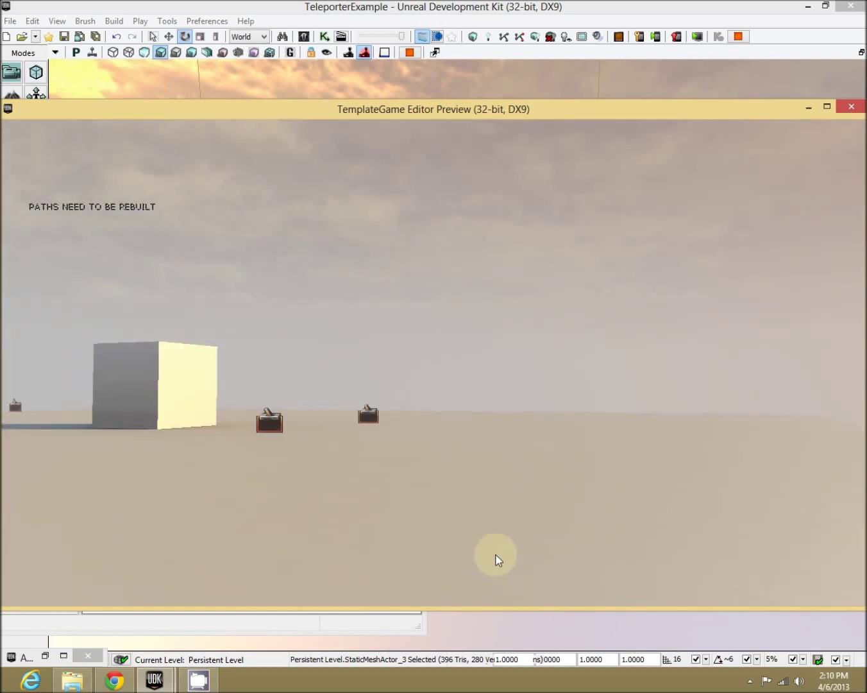
key("Escape")
Step: Bring the Kismet window back over the viewport and review the complete Set Actor Location sequence
left_click_drag(247, 128, 504, 103)
left_click_drag(444, 231, 342, 272)
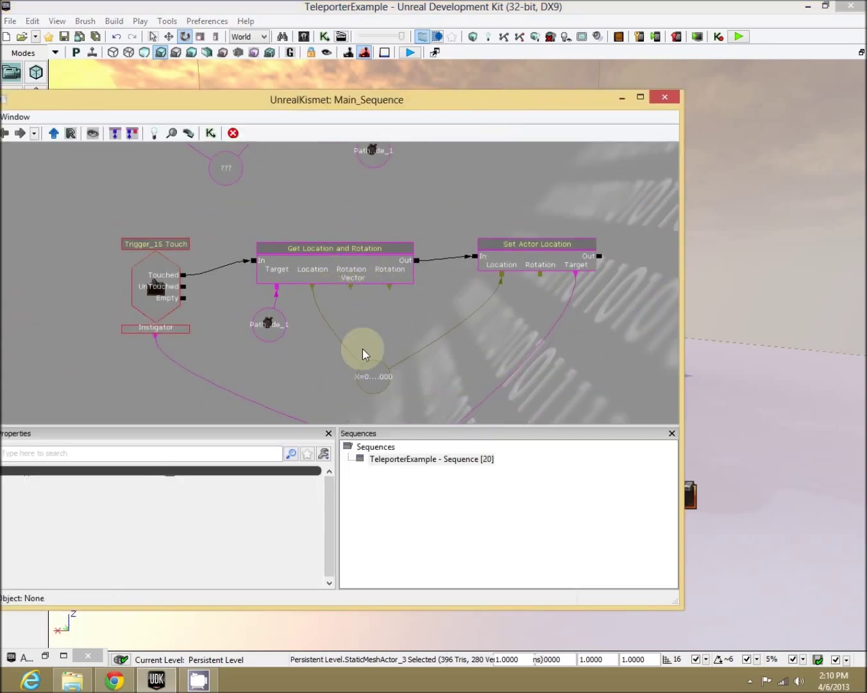